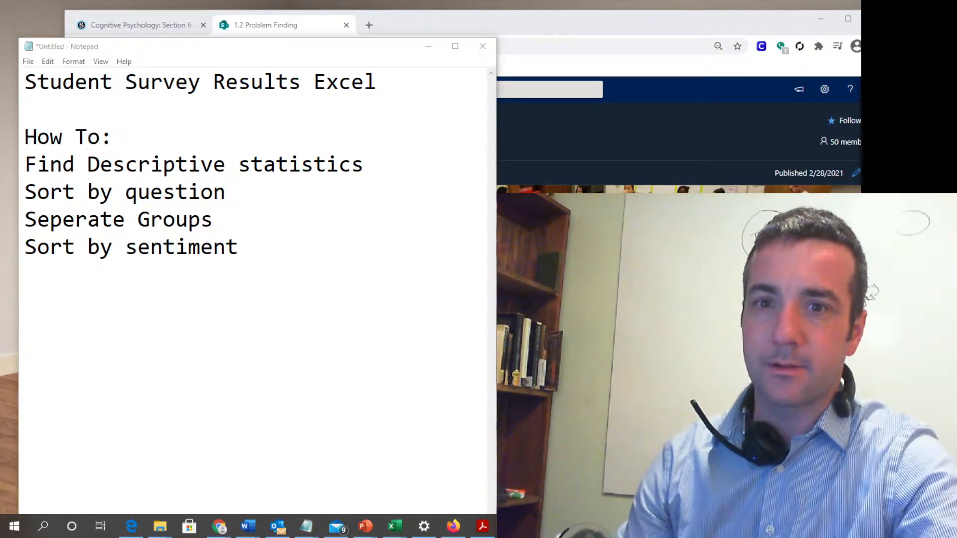
- Narrow and minimize the Notepad notes, and maximize the browser window with the 1.2 Problem Finding page
left_click_drag(493, 311, 262, 306)
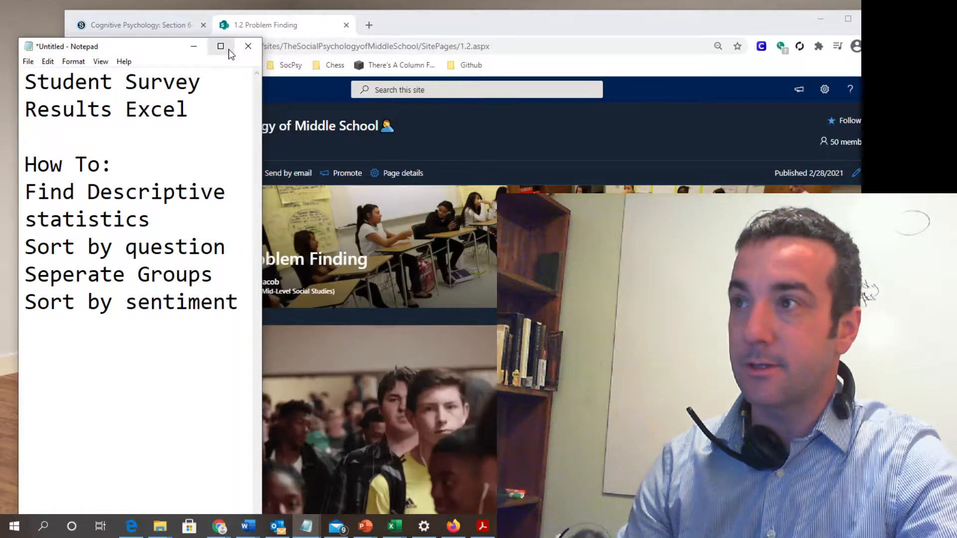
left_click(194, 46)
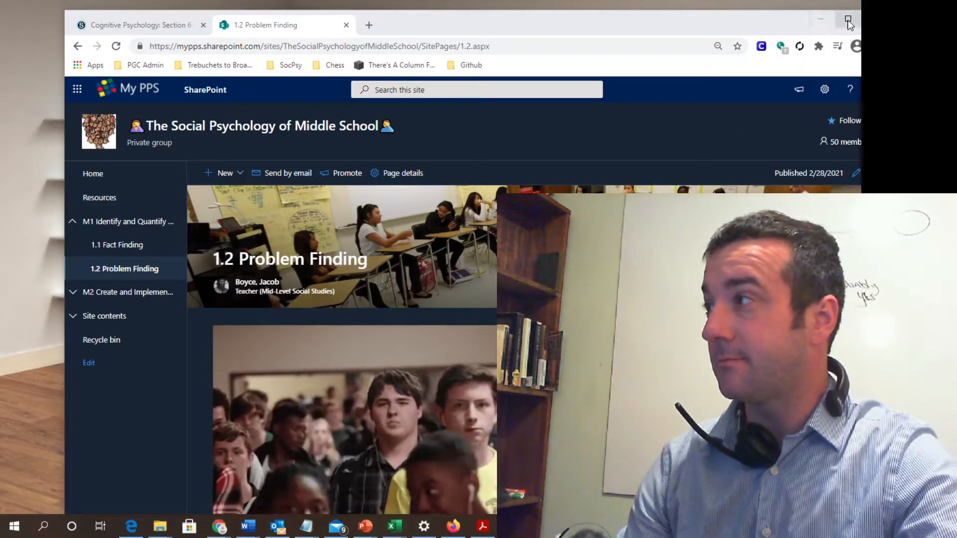
left_click(849, 20)
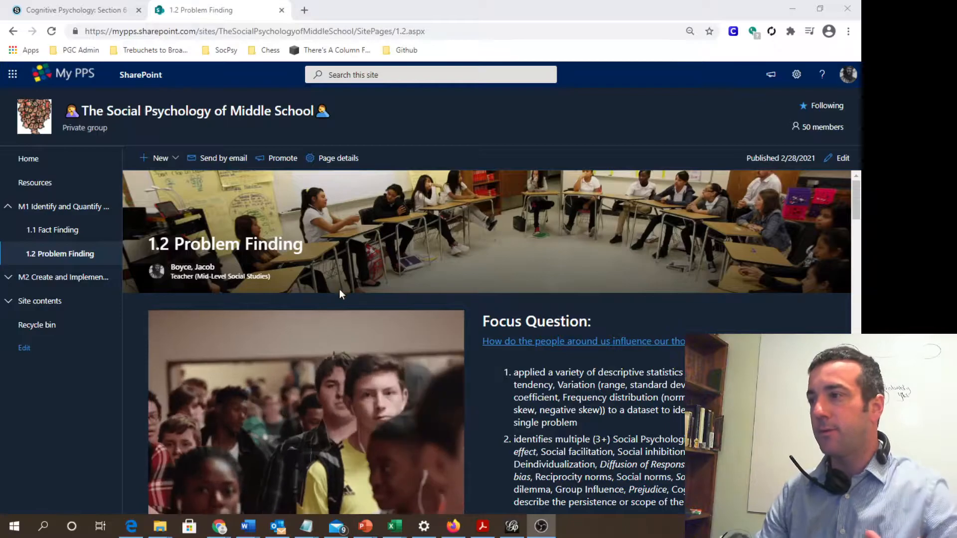
- Review the AP 1.L and 1.2.1 standards in the page's Descriptive Statistics section, highlighting each one while reading
scroll(451, 289, "down", 1)
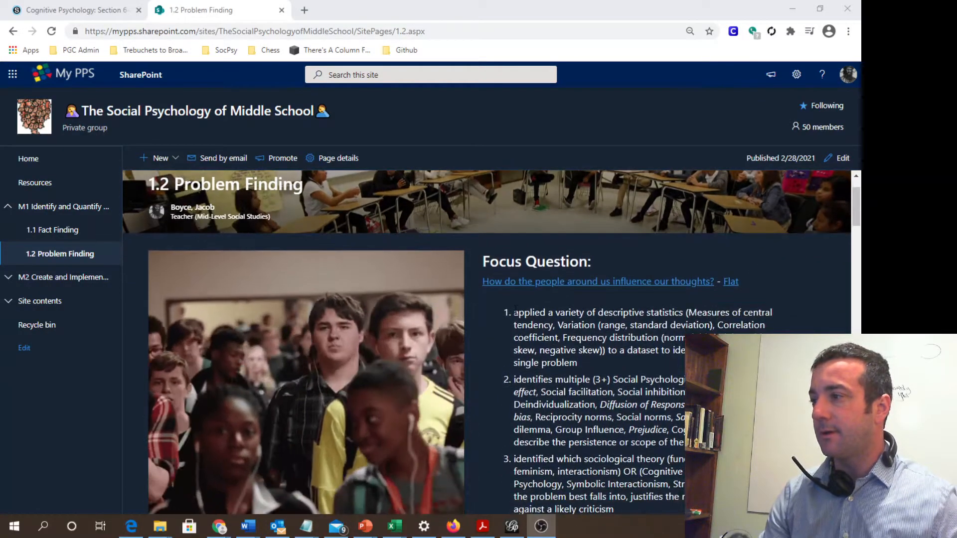
scroll(515, 309, "down", 5)
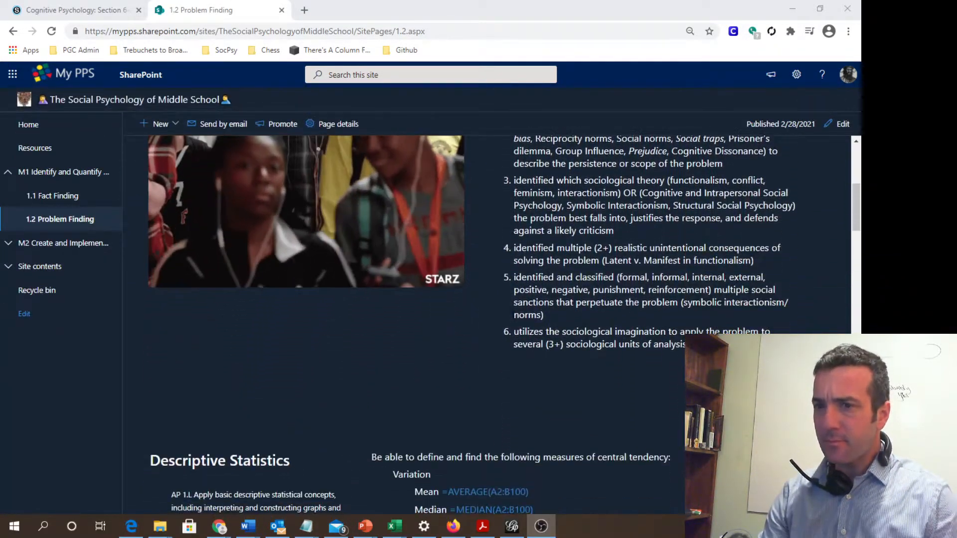
scroll(505, 312, "down", 4)
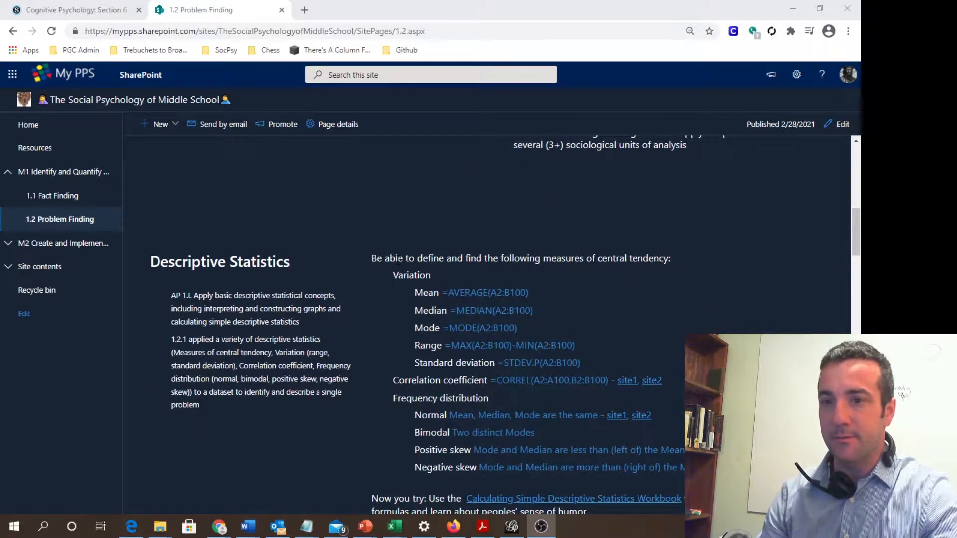
scroll(397, 259, "down", 1)
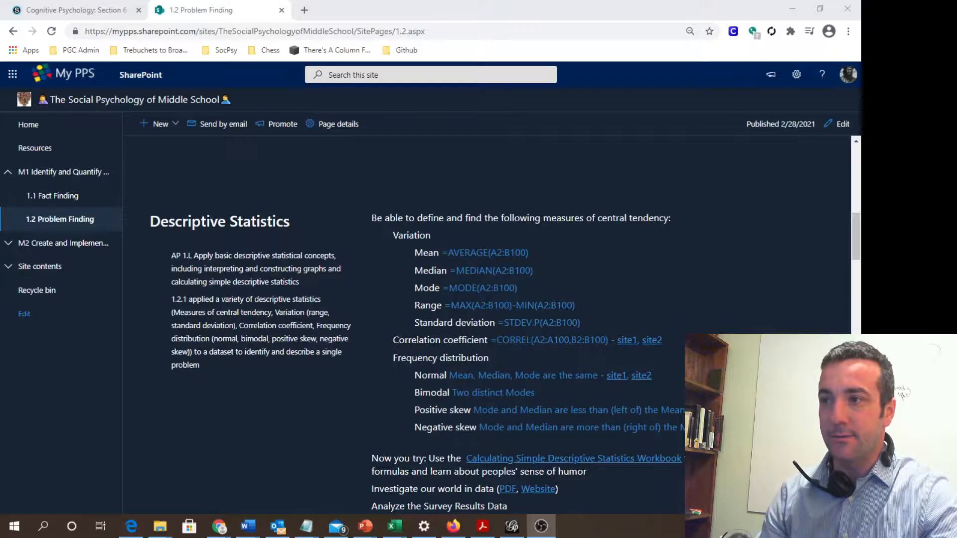
left_click_drag(172, 256, 301, 283)
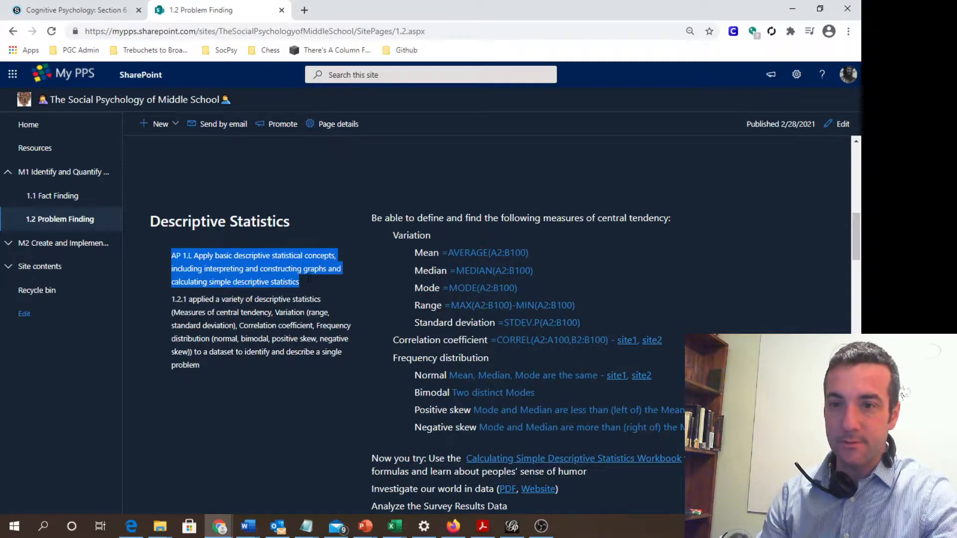
left_click_drag(172, 299, 218, 361)
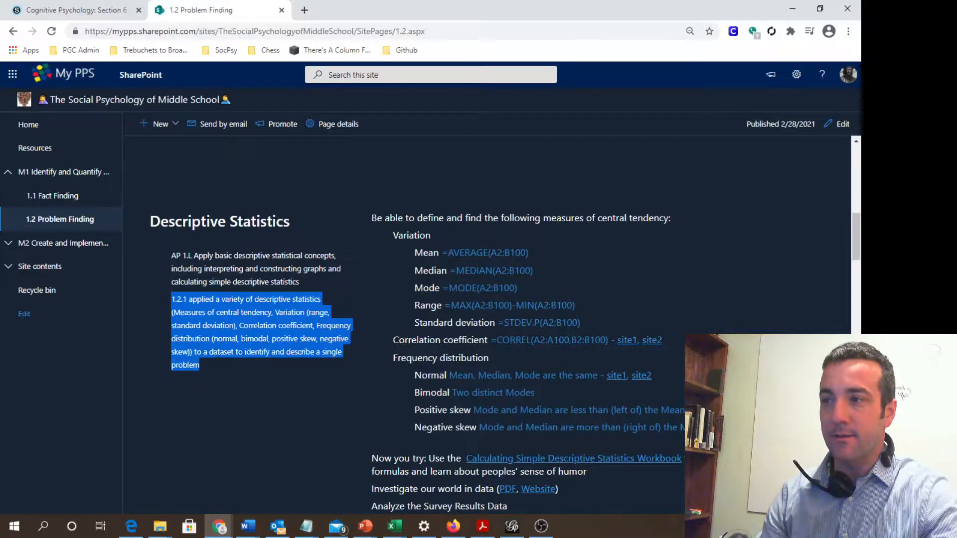
left_click(249, 370)
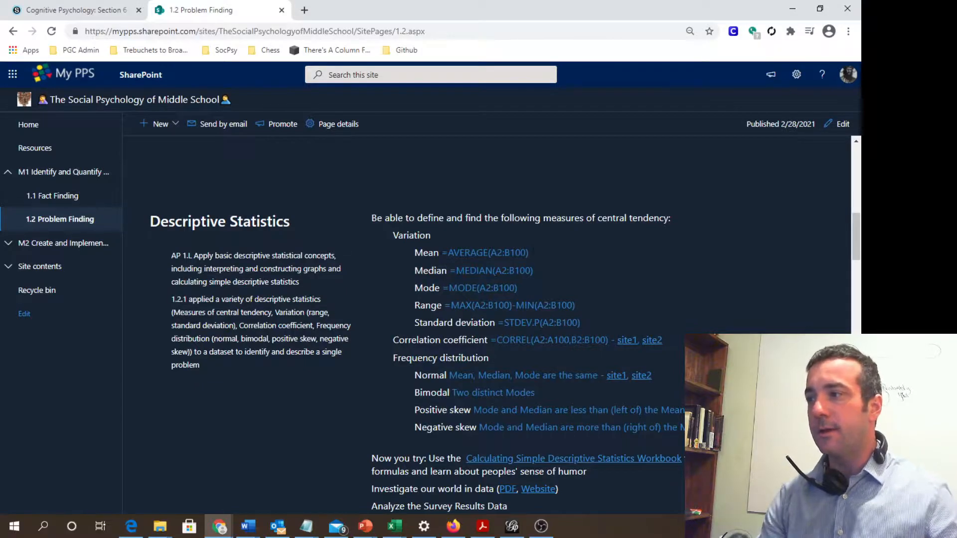
- Highlight the listed formulas for mean, median and mode one after another to review them
left_click_drag(536, 254, 449, 253)
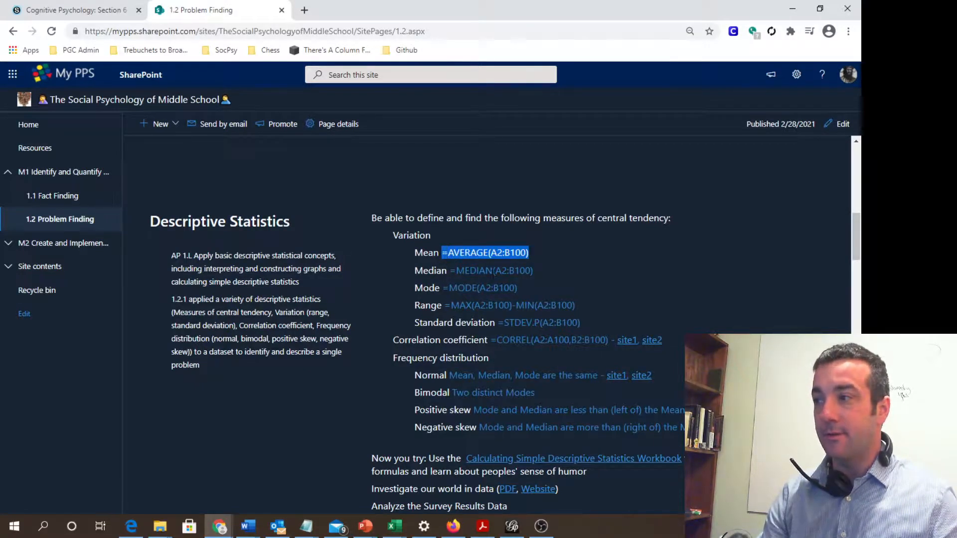
left_click_drag(534, 270, 451, 271)
left_click_drag(521, 292, 449, 289)
- Open the Student Survey Results link in a new browser tab and switch to that network visualisation
scroll(464, 298, "down", 2)
scroll(464, 298, "down", 3)
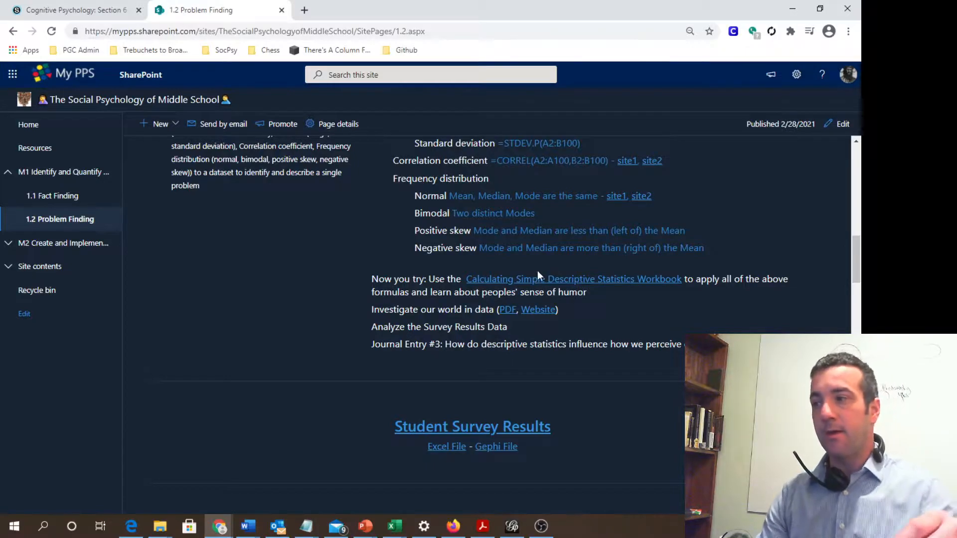
right_click(456, 429)
left_click(503, 327)
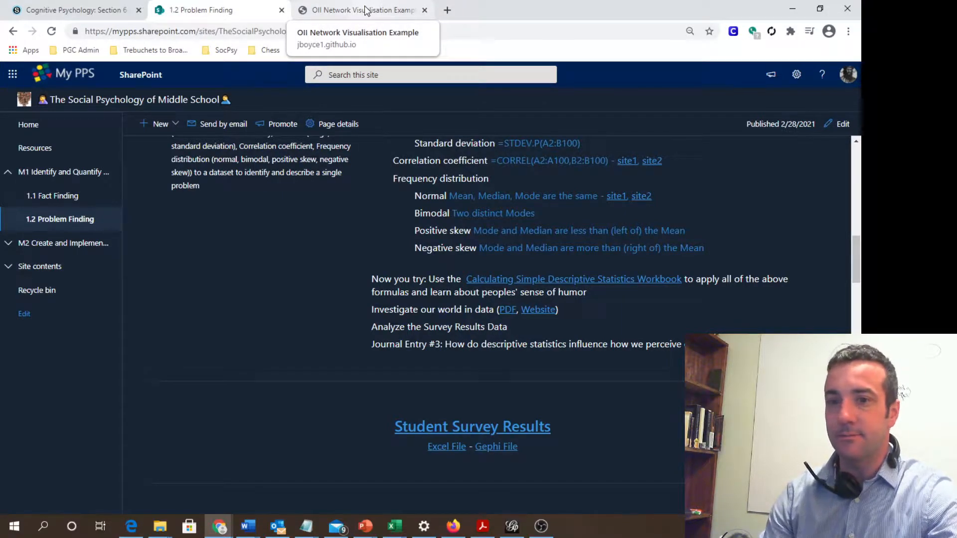
left_click(363, 15)
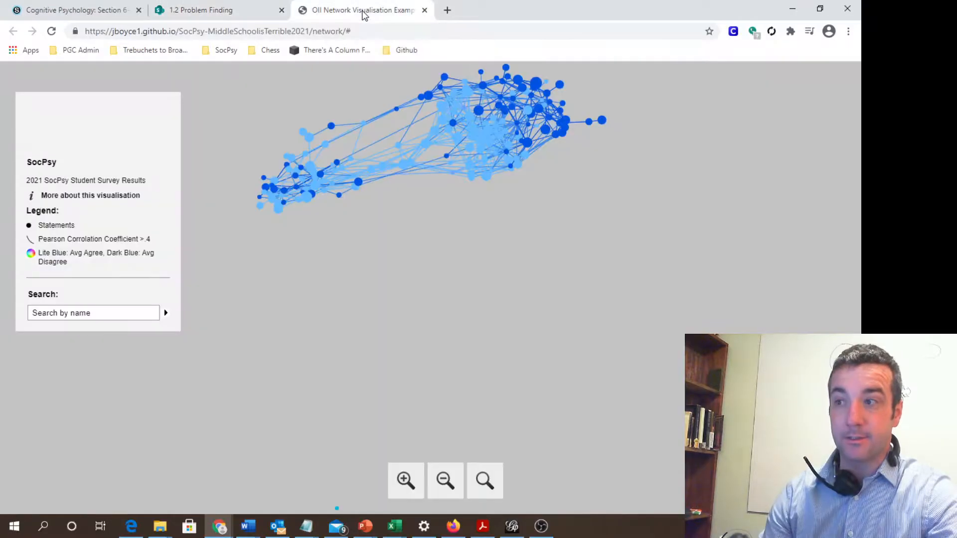
- Explore the survey network up close, view the details of "People follow me on social media", and return to the full network
right_click(406, 286)
scroll(467, 254, "up", 5)
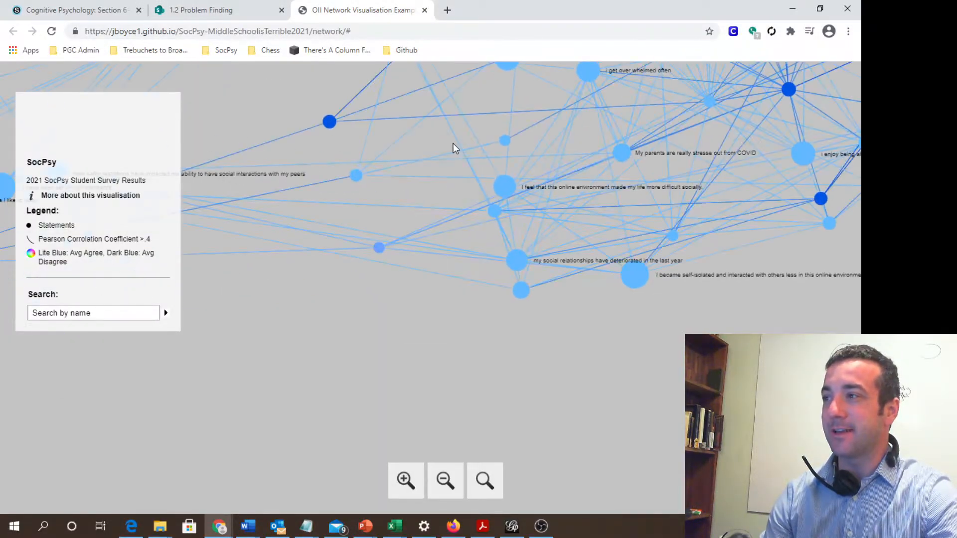
right_click(396, 360)
left_click(350, 200)
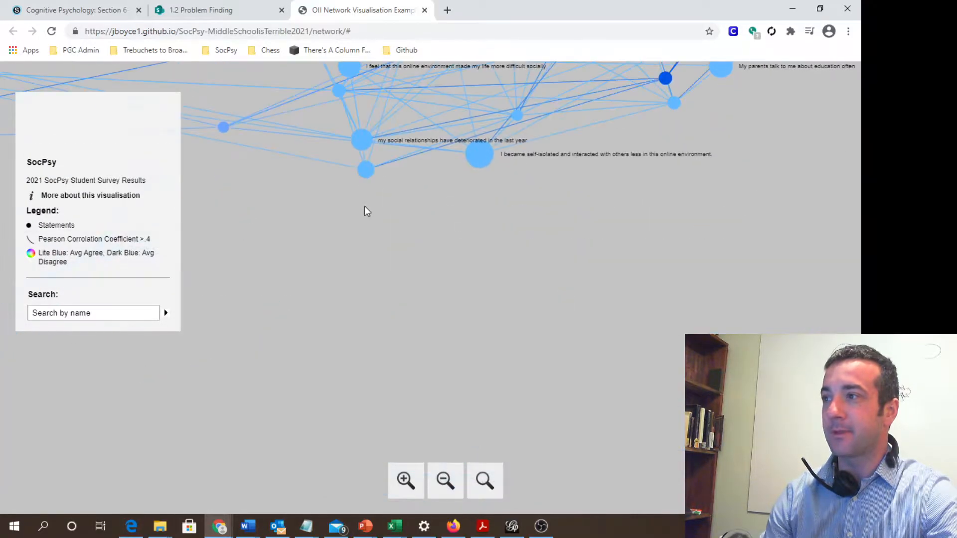
right_click(369, 418)
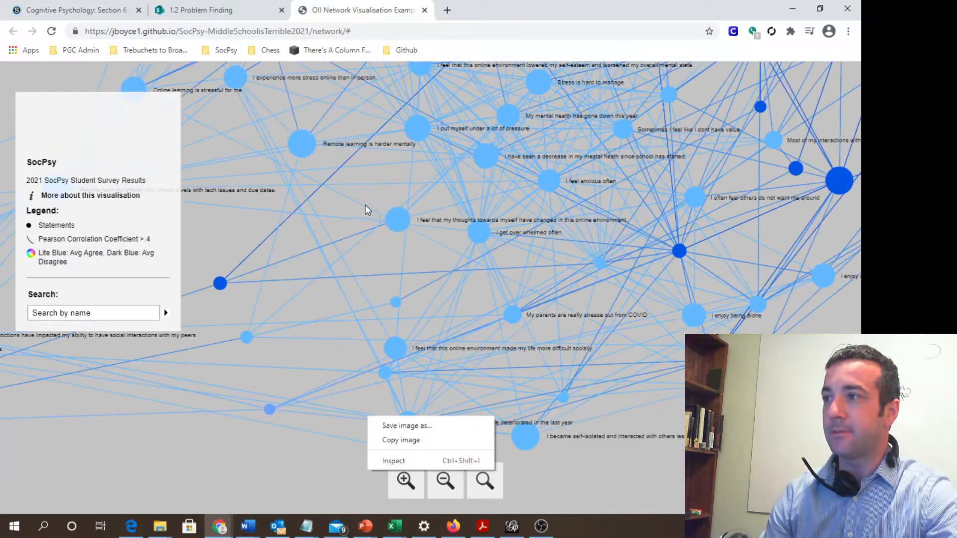
left_click(307, 148)
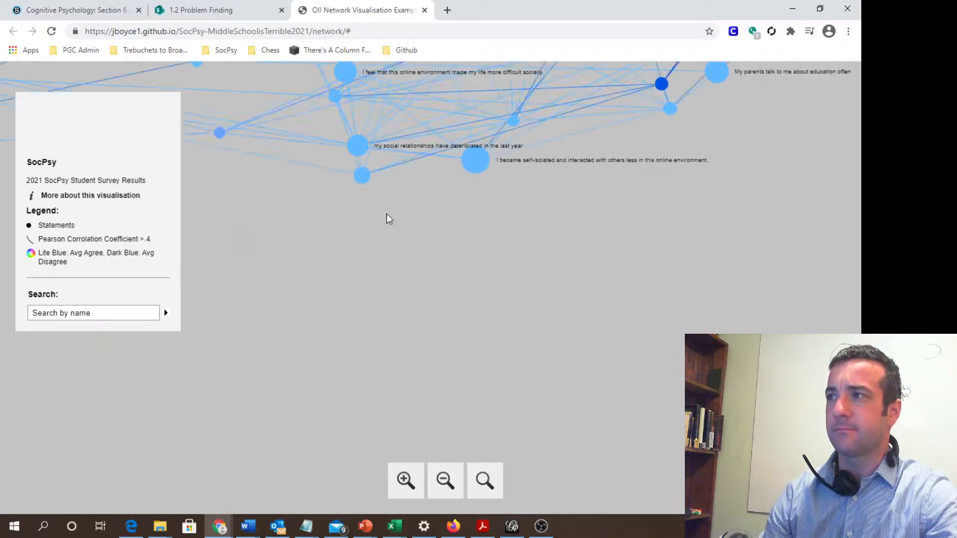
left_click(436, 325)
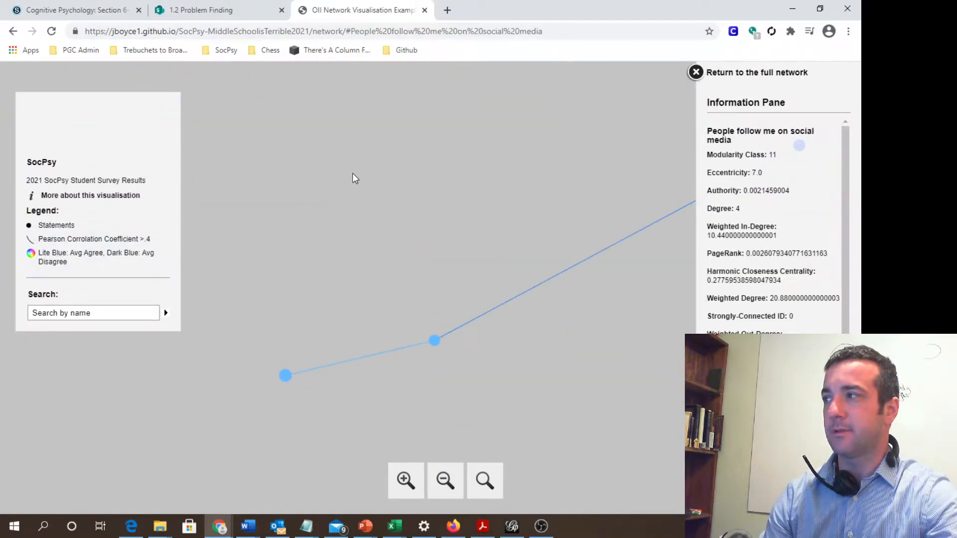
left_click(696, 73)
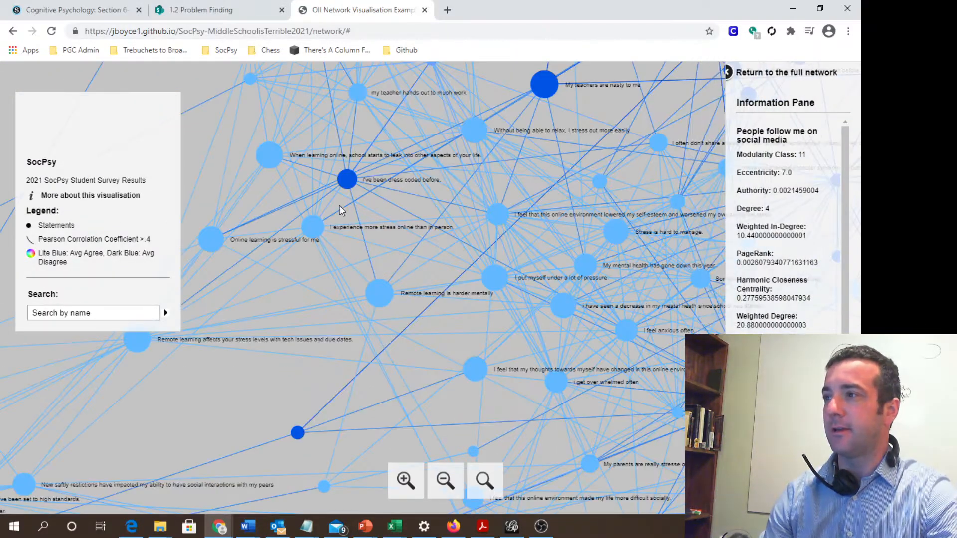
- Examine the connections of "Remote learning is harder mentally", "I've been dress coded before." and the statement about online environment lowering self-esteem
left_click(381, 293)
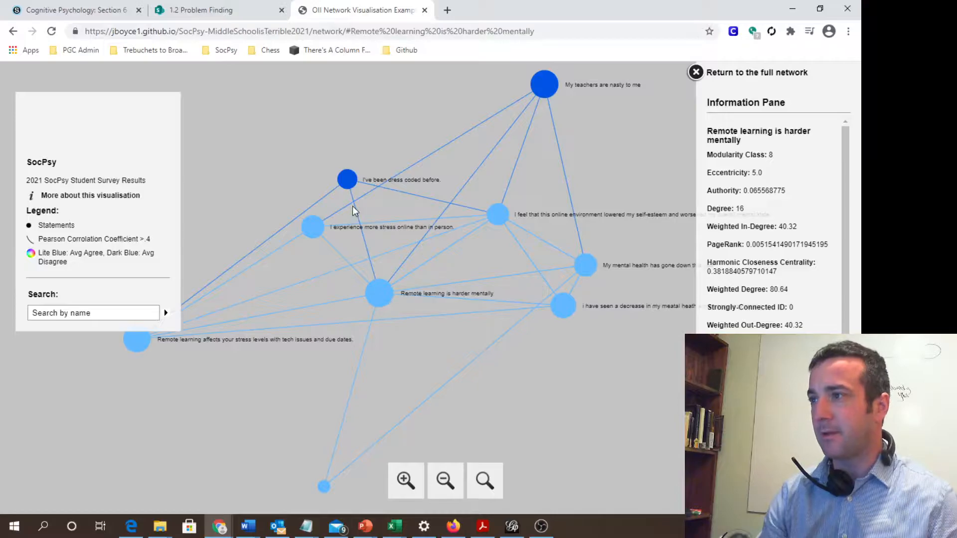
left_click(346, 180)
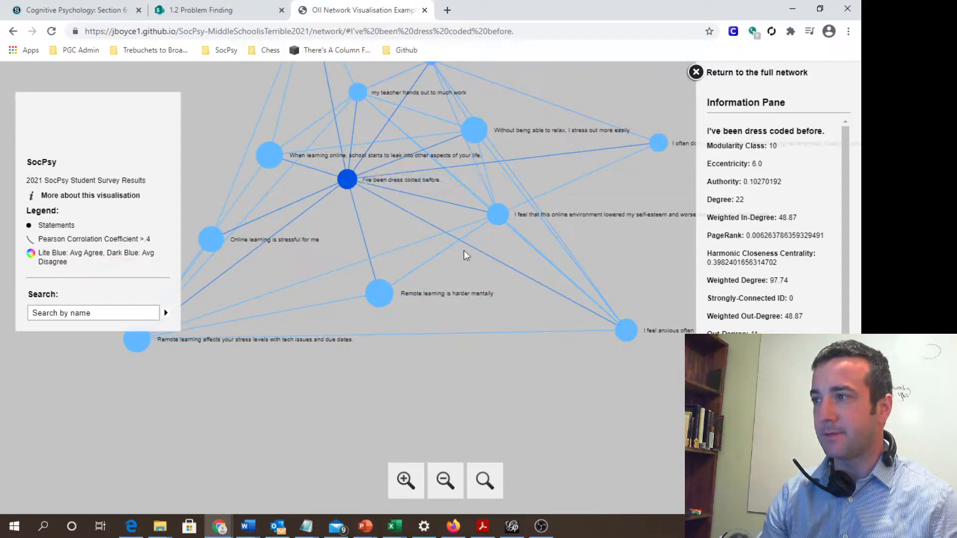
left_click(505, 216)
left_click_drag(552, 259, 412, 281)
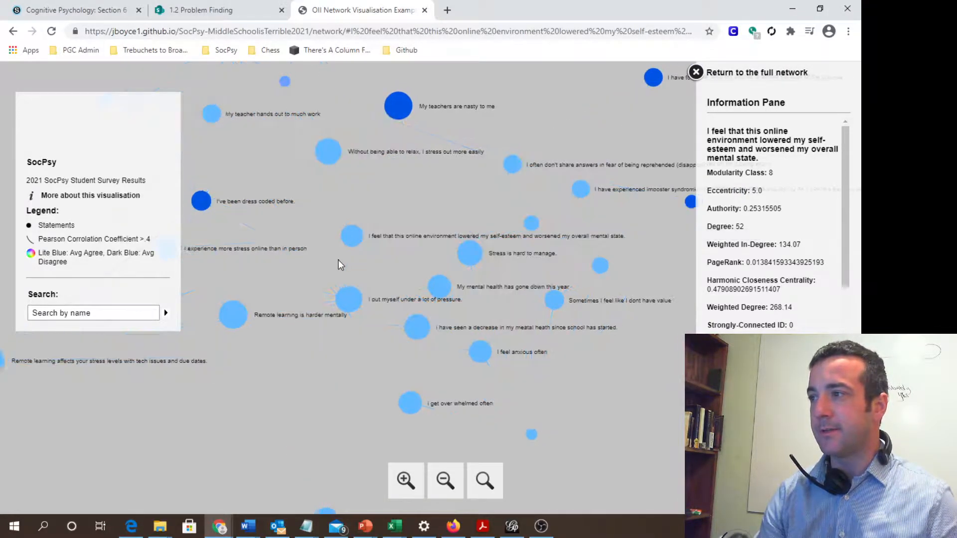
left_click_drag(342, 260, 319, 246)
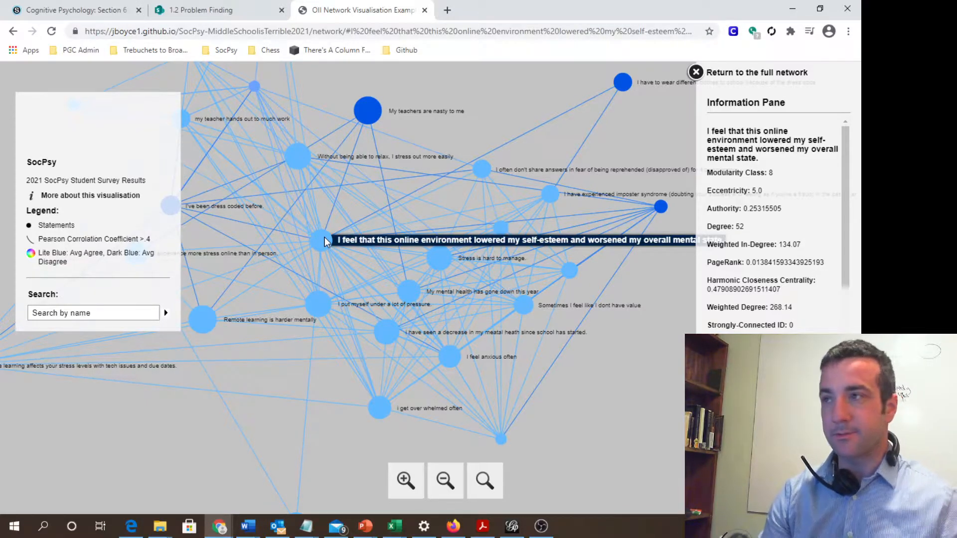
- Return to the 1.2 Problem Finding page and open the Excel file of the Student Survey Results
left_click(214, 12)
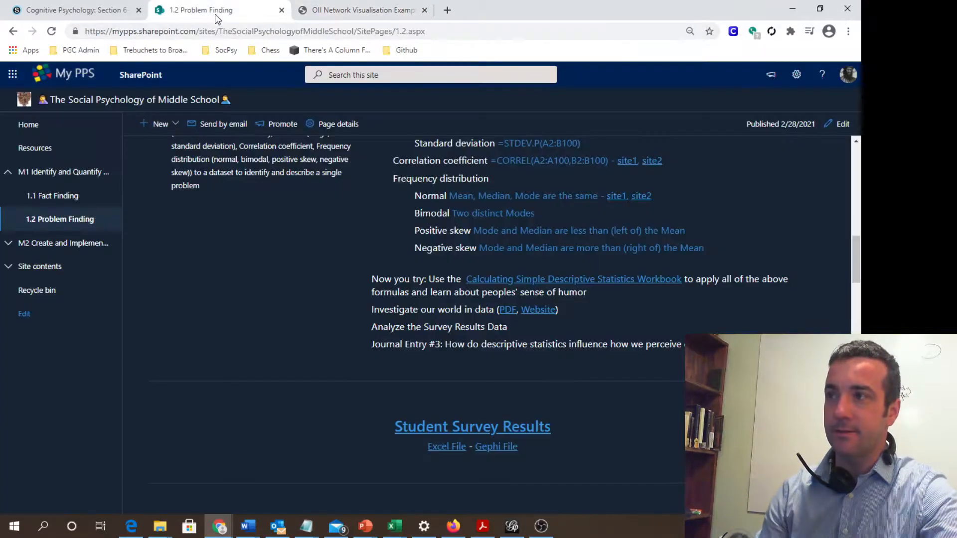
scroll(417, 322, "down", 2)
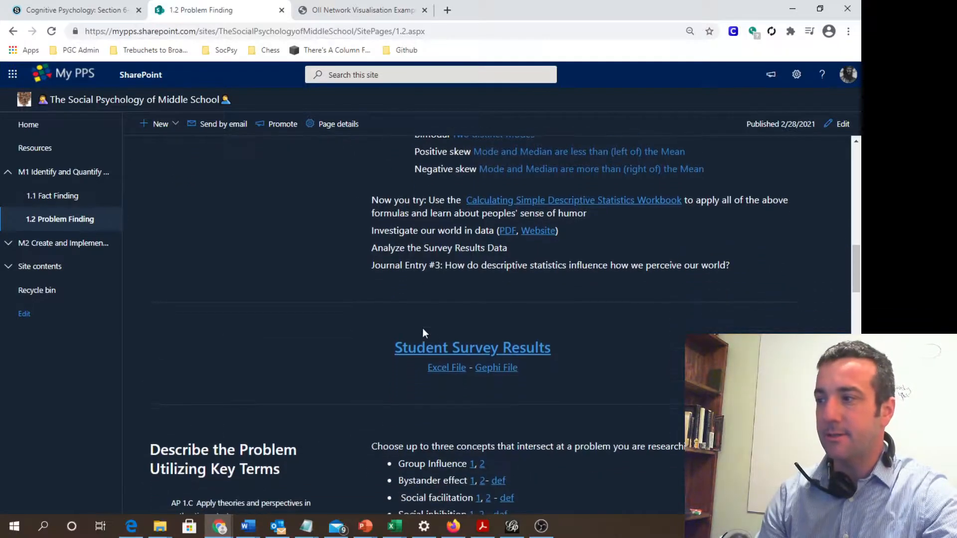
left_click(447, 369)
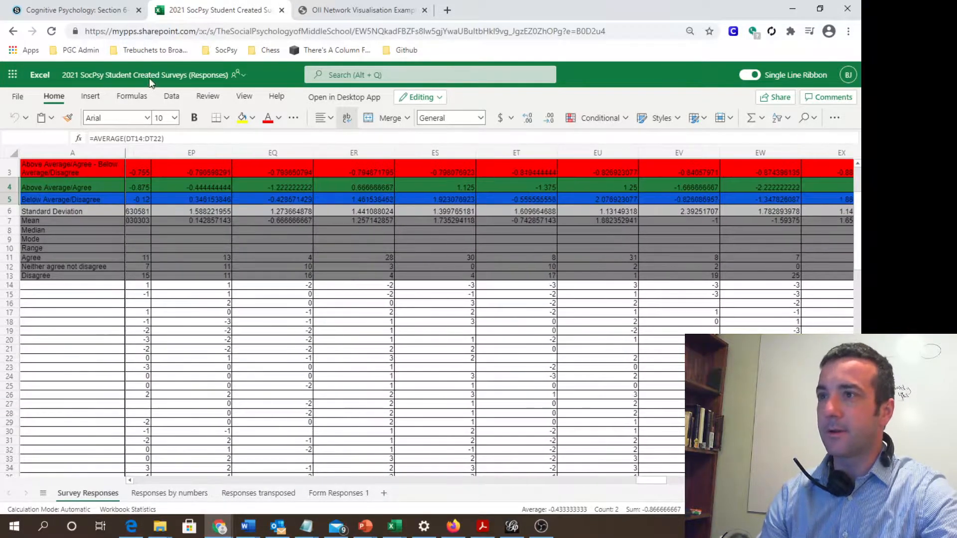
- Save an online copy of the workbook as "2021 SocPsy Student Created Surveys (Responses) - (example)" in the 1.2 Problem Finding folder
left_click(18, 98)
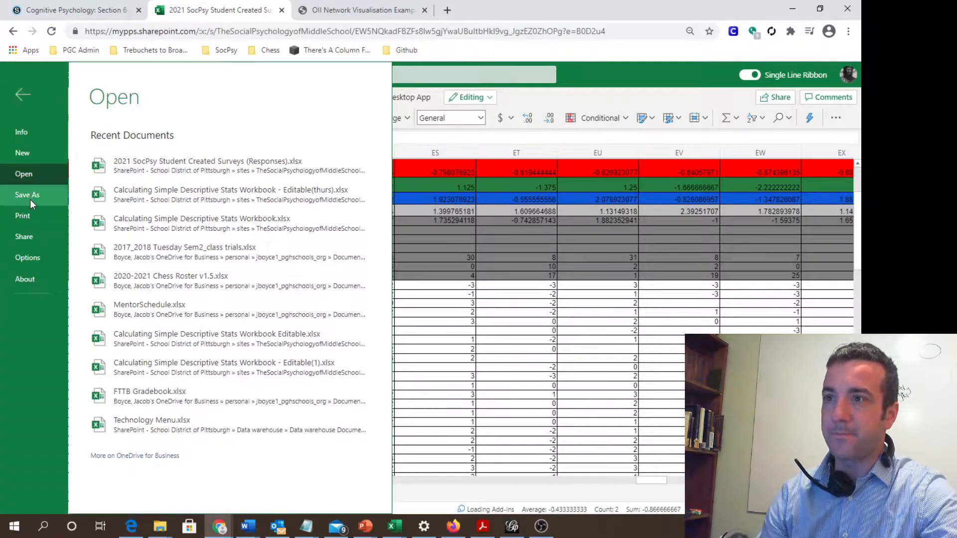
left_click(31, 198)
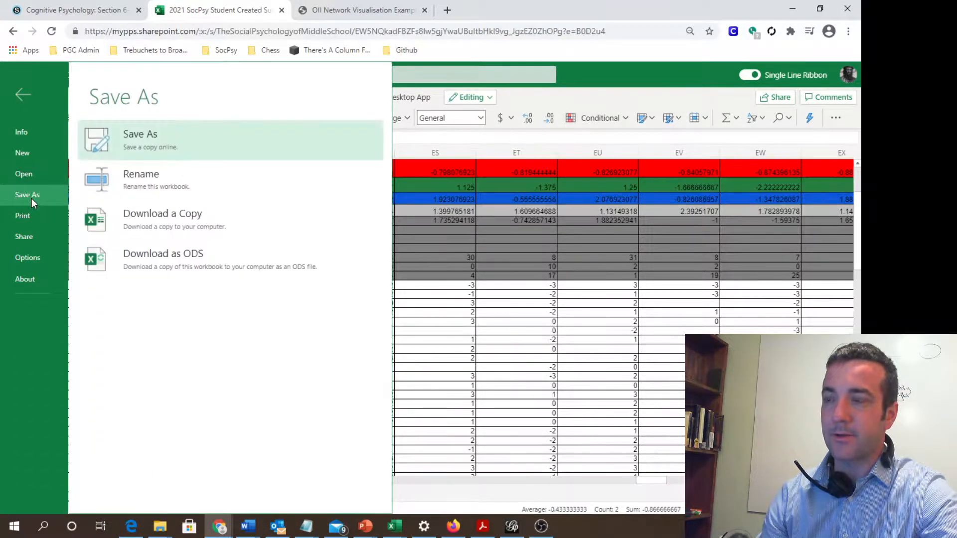
left_click(148, 144)
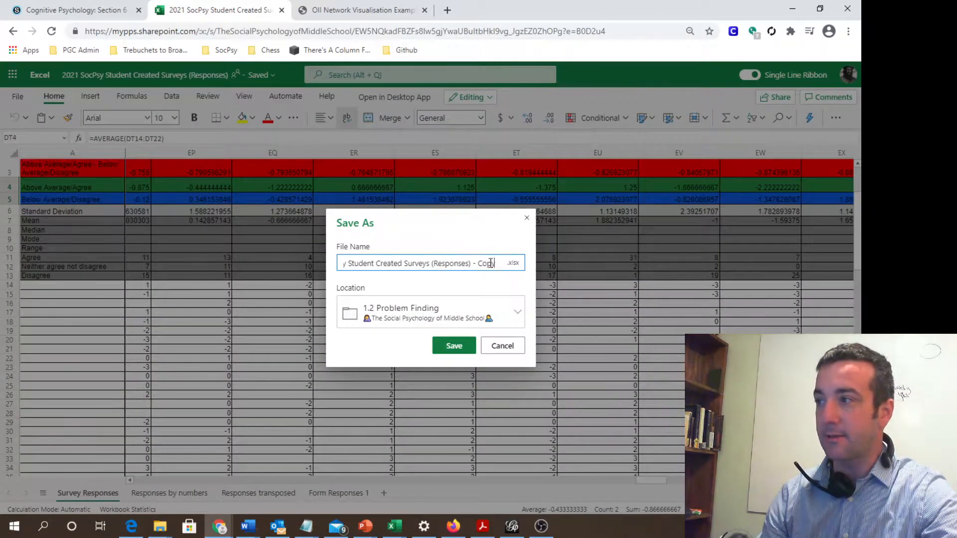
left_click_drag(496, 263, 479, 265)
type("(example)")
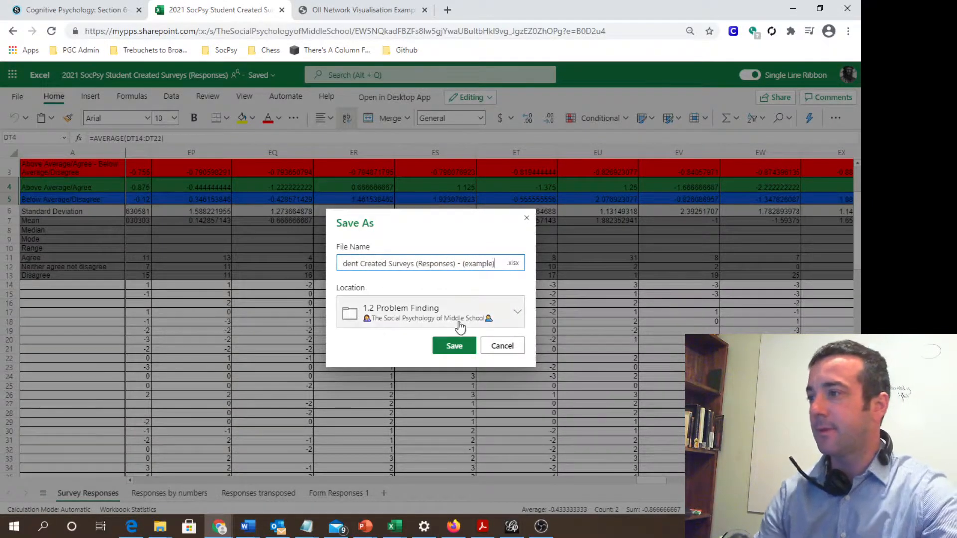
left_click(453, 347)
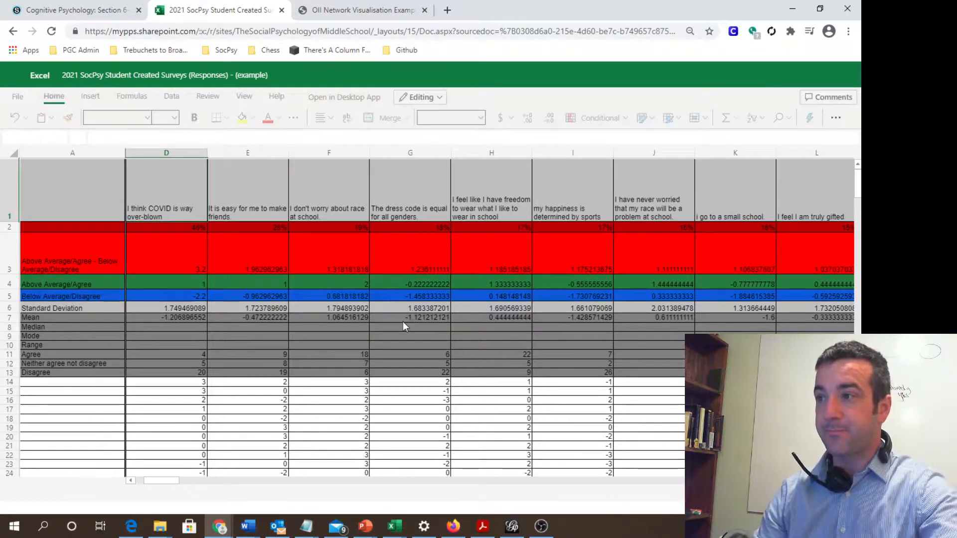
- Look back at the network visualisation, return to the example workbook, and select question cell G1 on the Survey Responses sheet
left_click(362, 12)
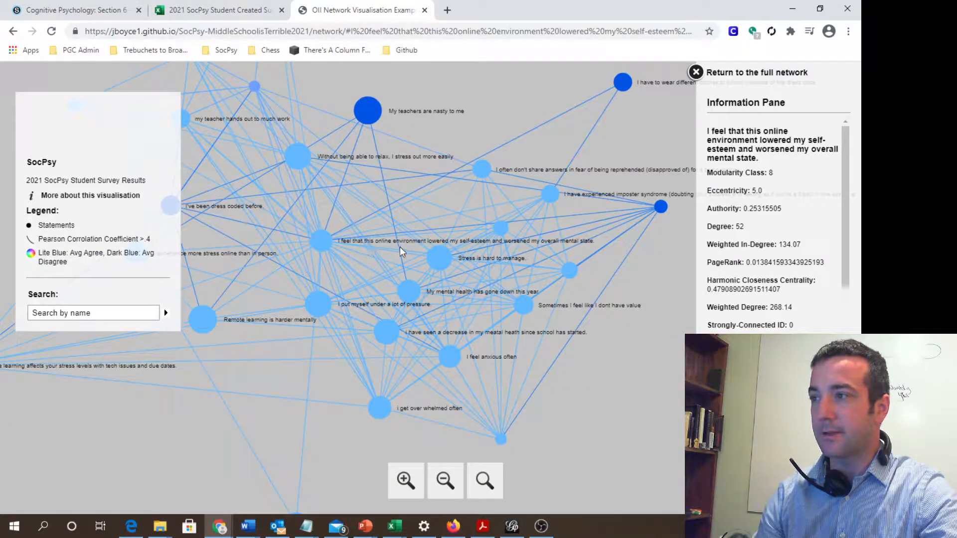
left_click(235, 11)
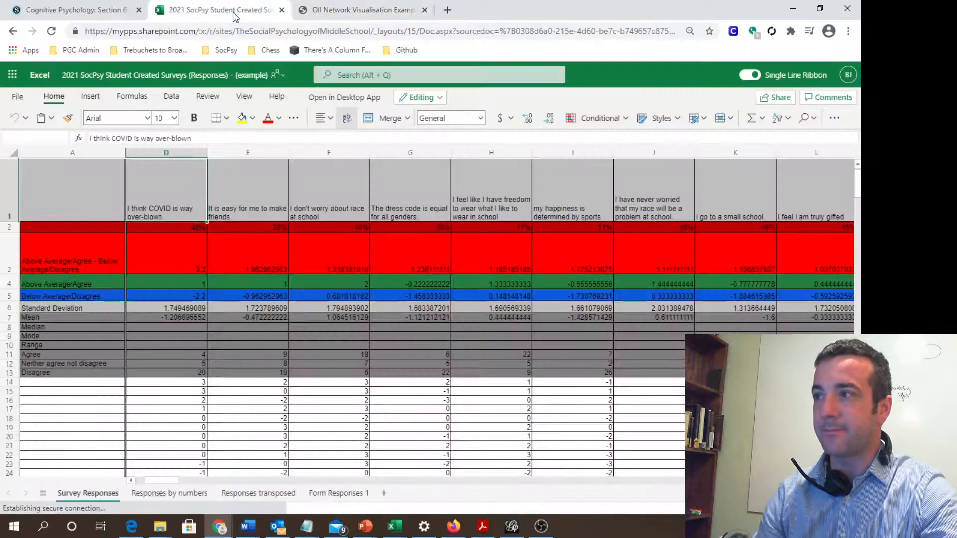
left_click(373, 203)
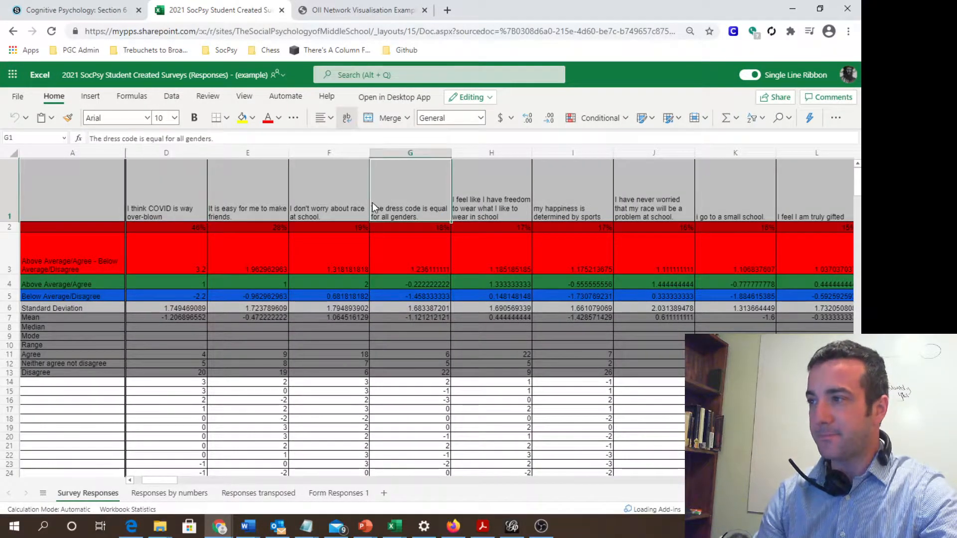
- Search the question row for "i feel that this" and go to the statement about the online environment making life more difficult socially
left_click(9, 197)
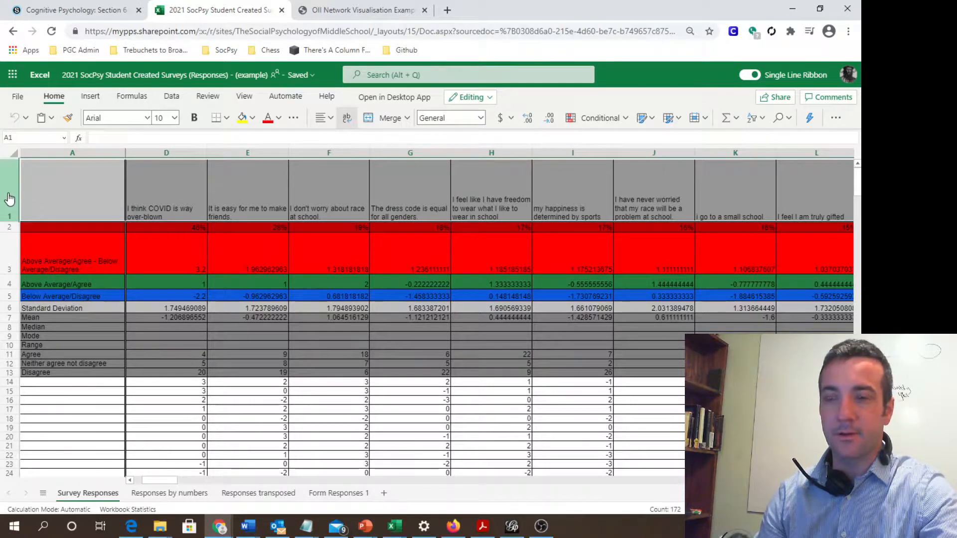
key("ctrl+f")
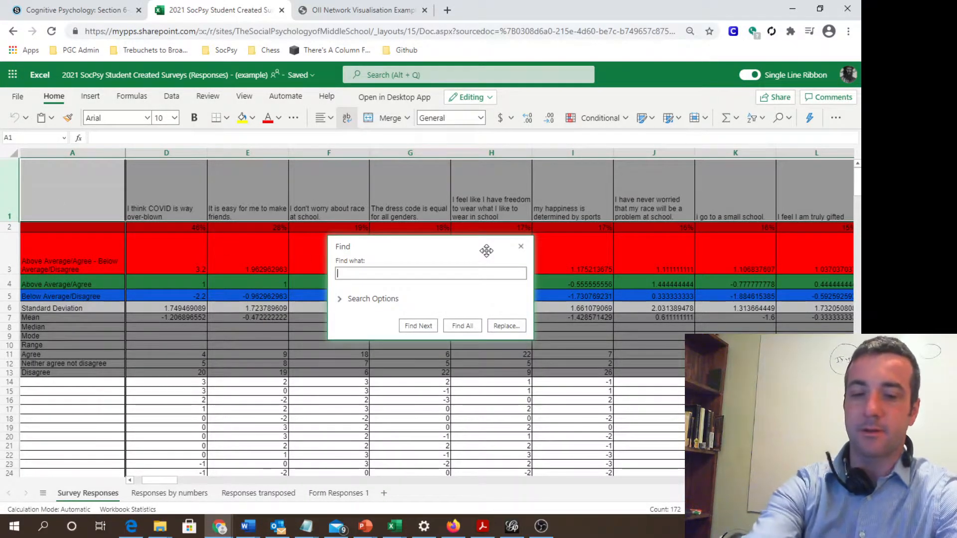
type("i feel that this")
key("Return")
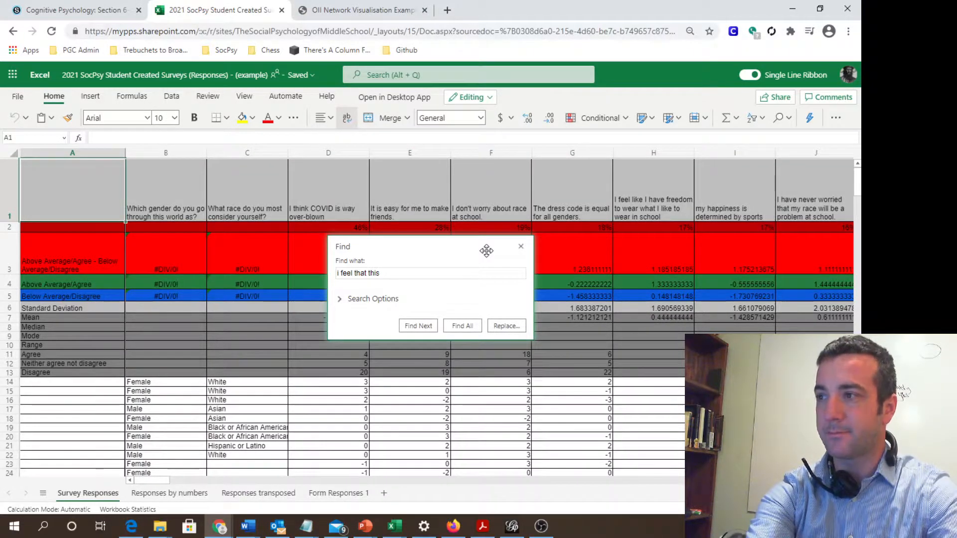
left_click(418, 327)
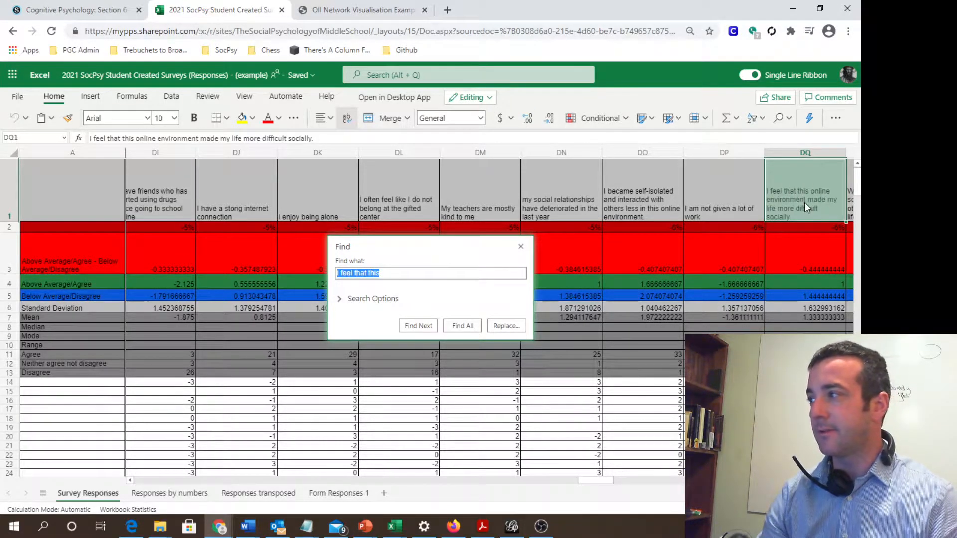
left_click(520, 247)
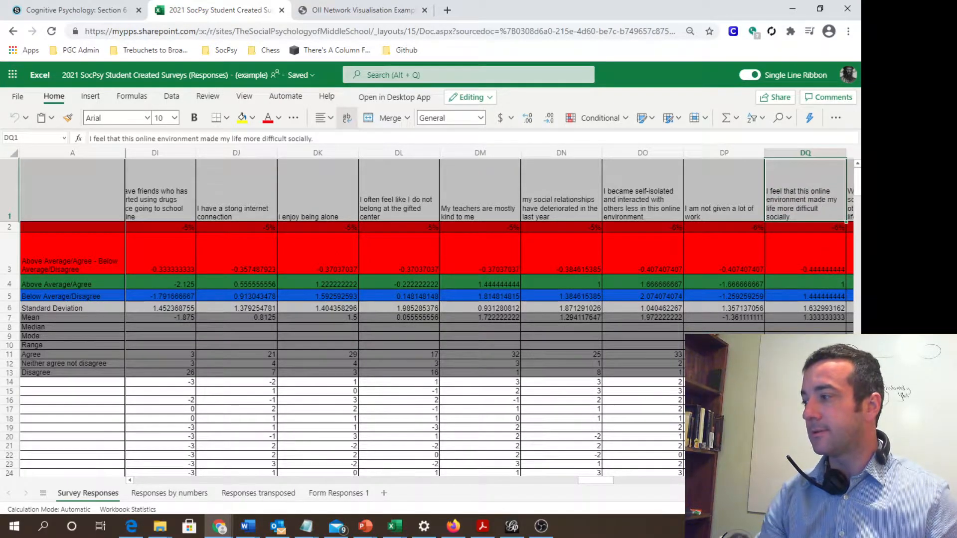
scroll(689, 187, "right", 3)
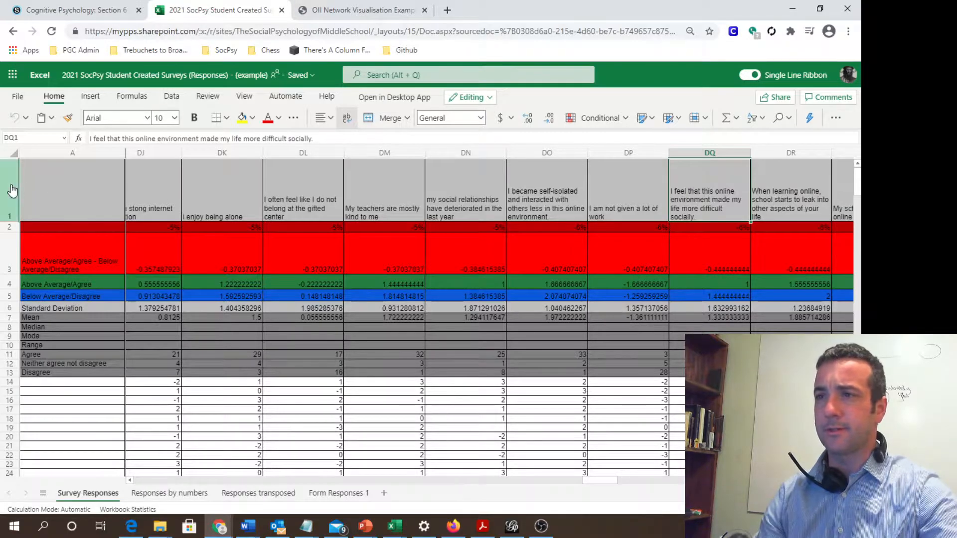
- Repeat the question-row search, list all matches, and go to the statement about the online environment lowering self-esteem in EH1
left_click(12, 190)
key("ctrl+f")
left_click(426, 326)
left_click(427, 326)
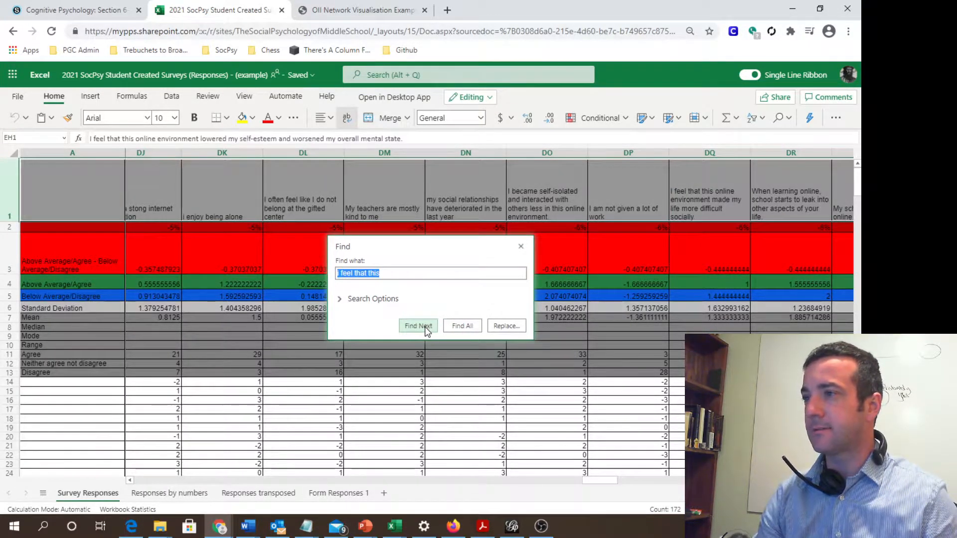
left_click(427, 326)
left_click(426, 327)
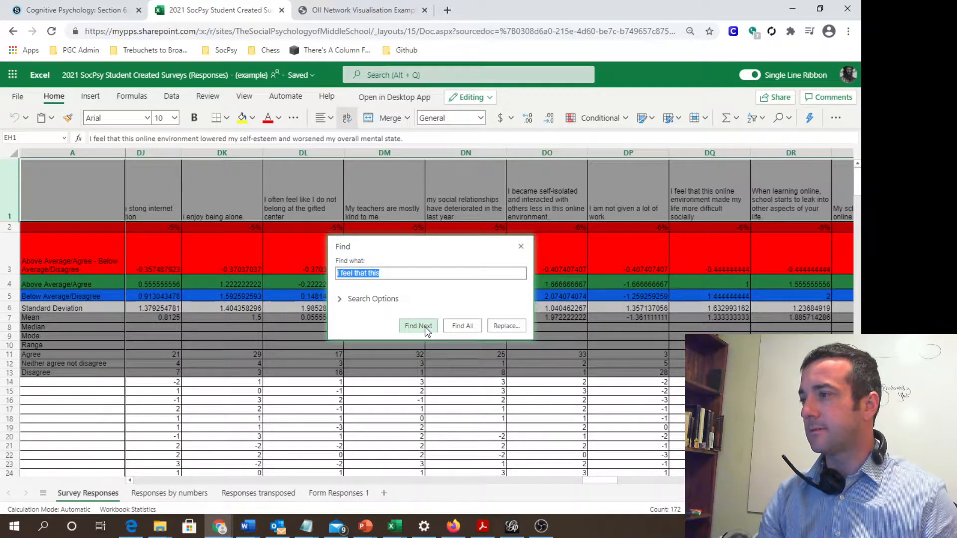
left_click(462, 326)
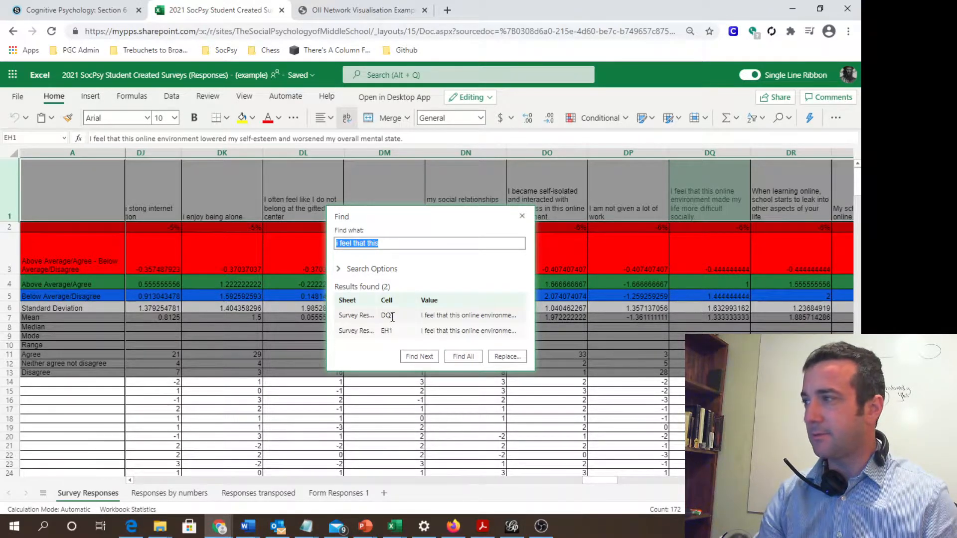
left_click(417, 332)
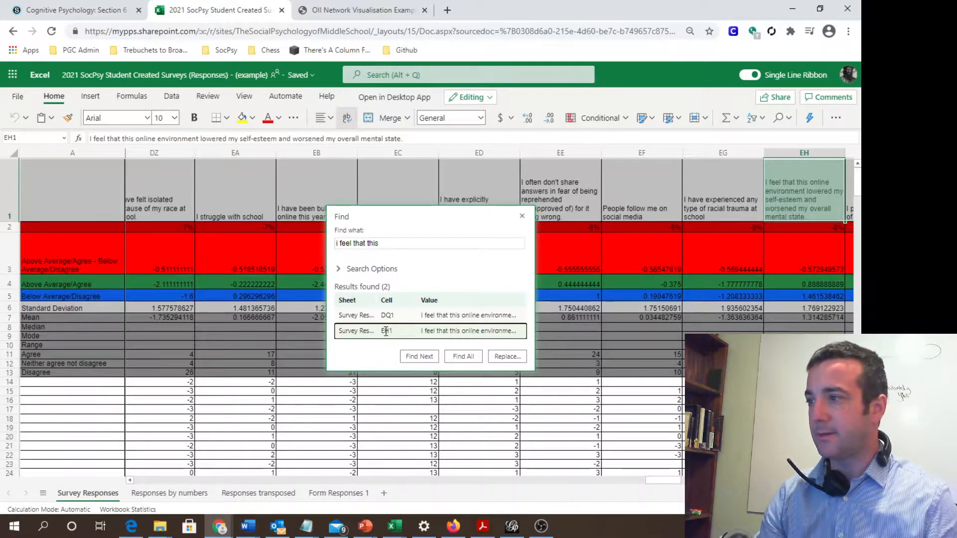
left_click(413, 356)
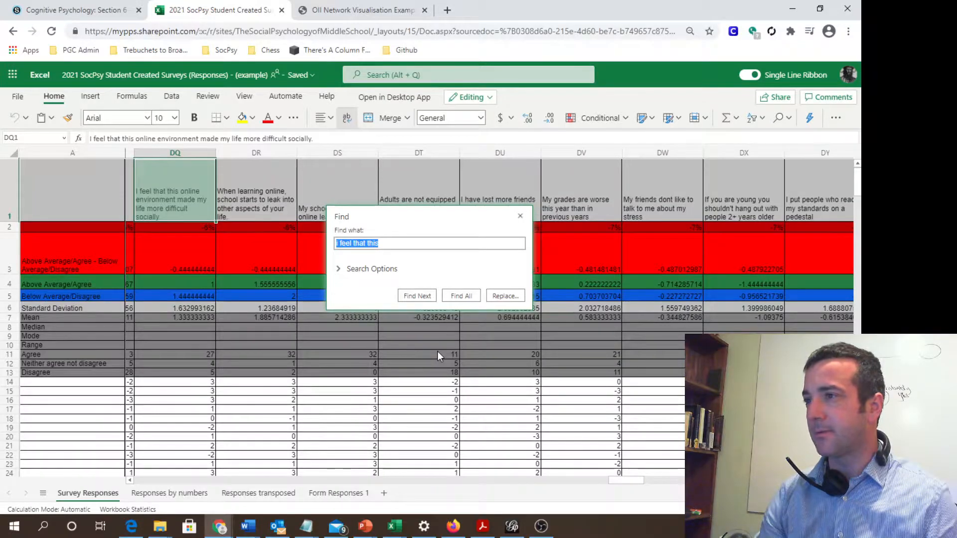
left_click(453, 297)
left_click(420, 297)
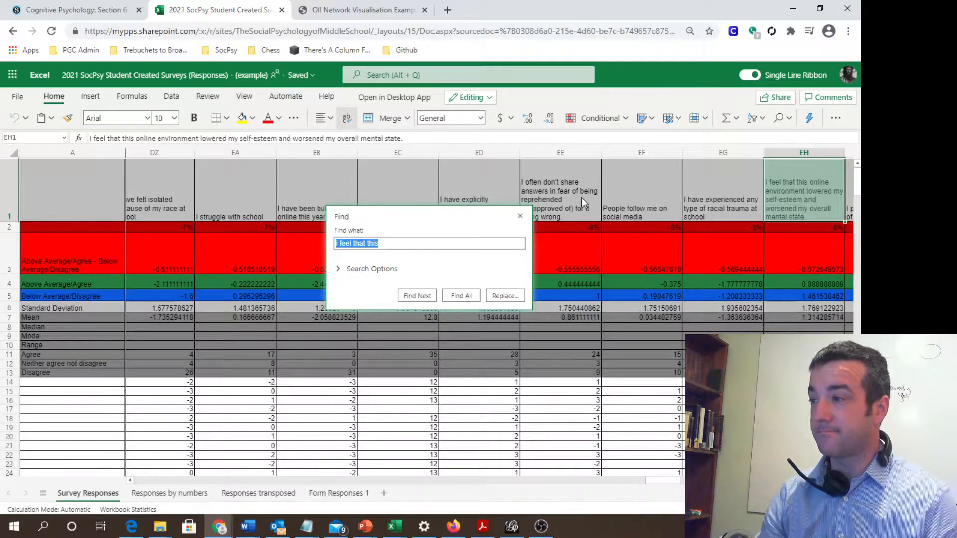
left_click(520, 217)
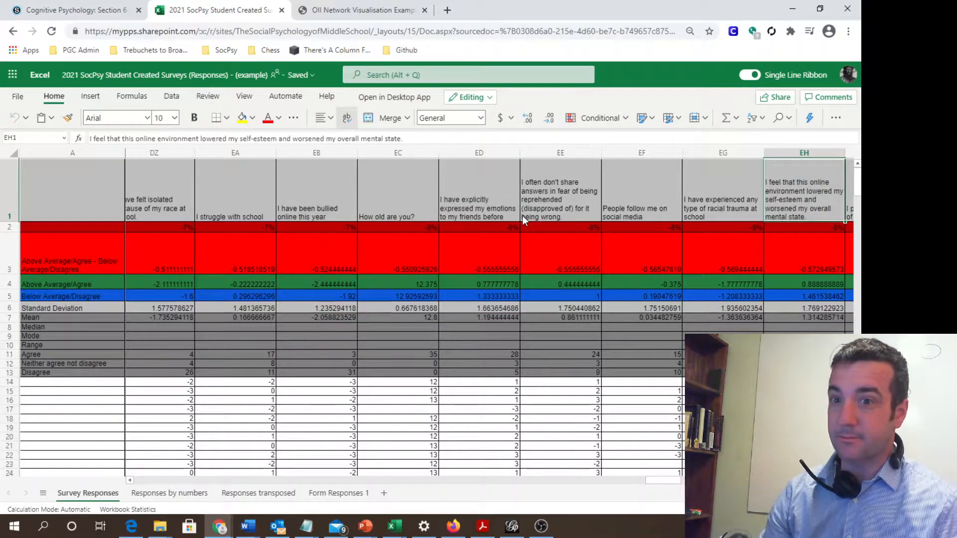
- Examine the self-esteem question's column EH, checking the first response in EH14 and the difference formula in EH3
left_click(804, 153)
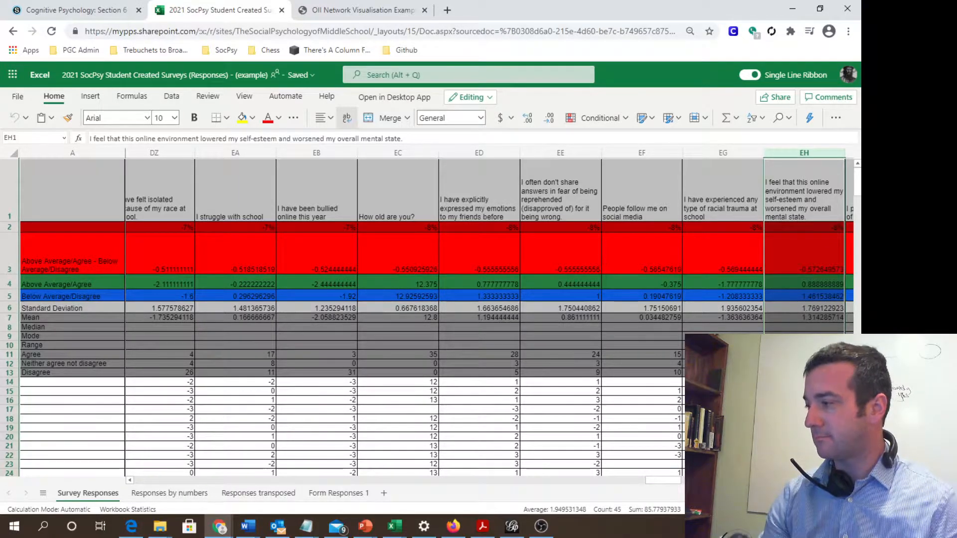
scroll(489, 314, "right", 5)
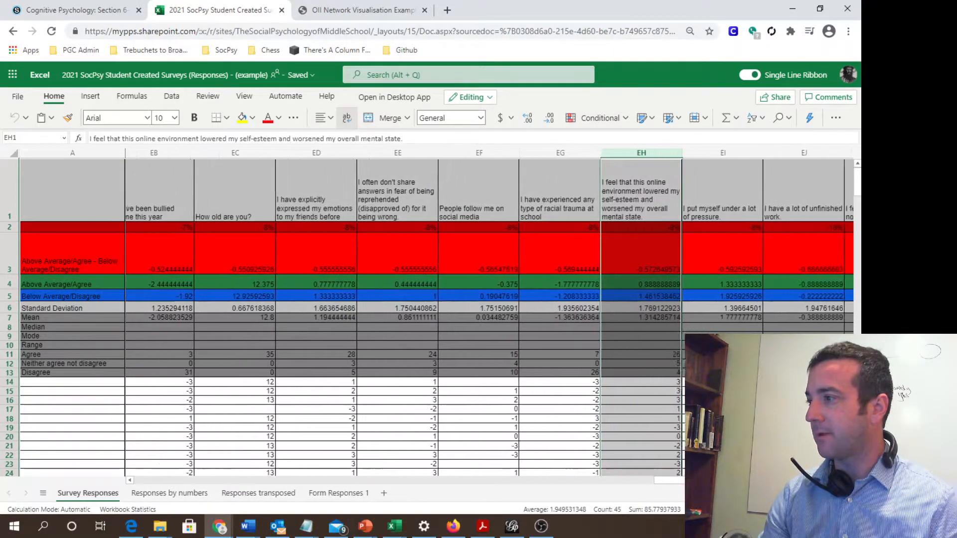
scroll(486, 401, "right", 1)
left_click(514, 383)
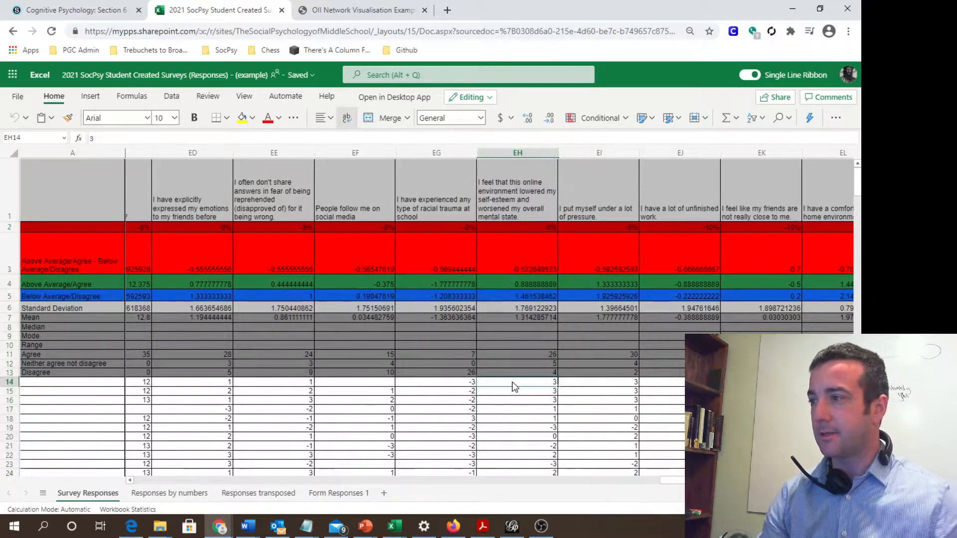
left_click(156, 138)
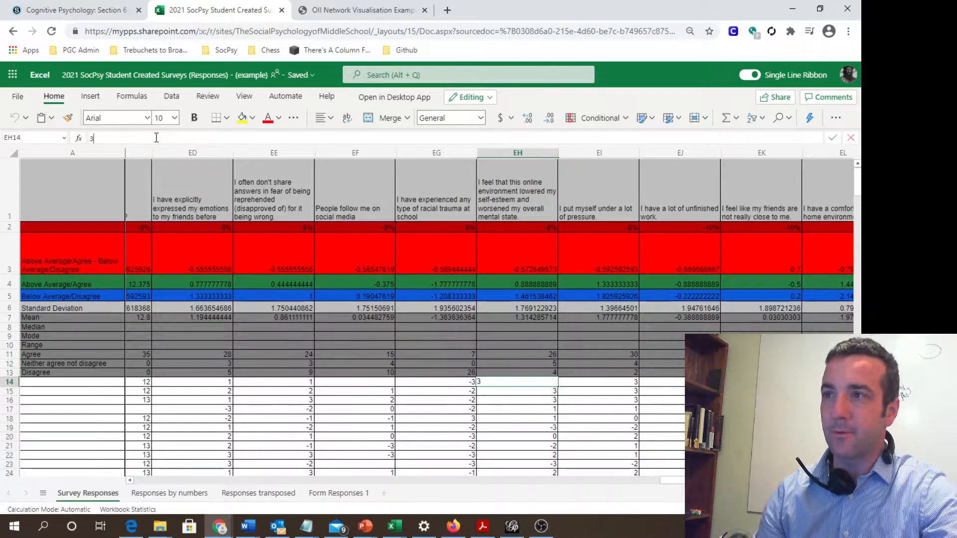
left_click(524, 262)
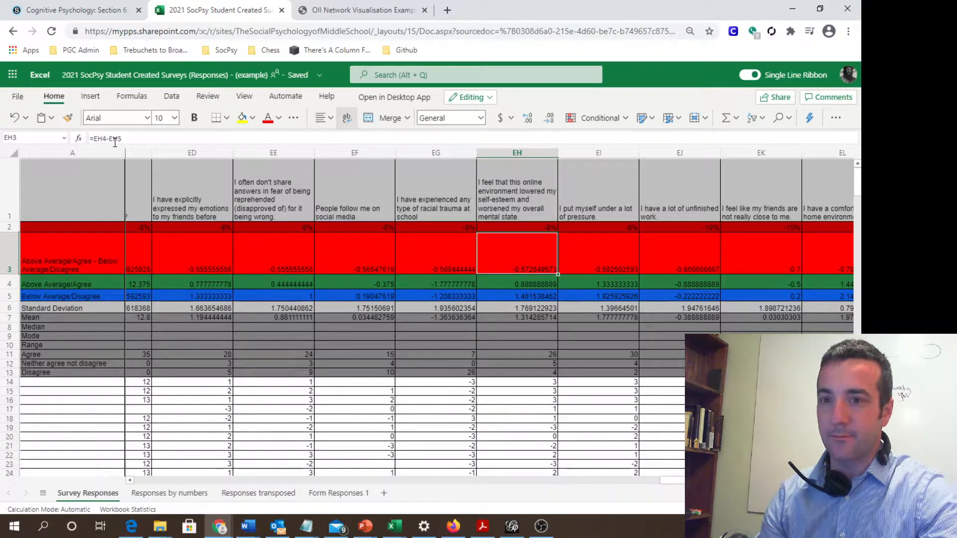
left_click(522, 384)
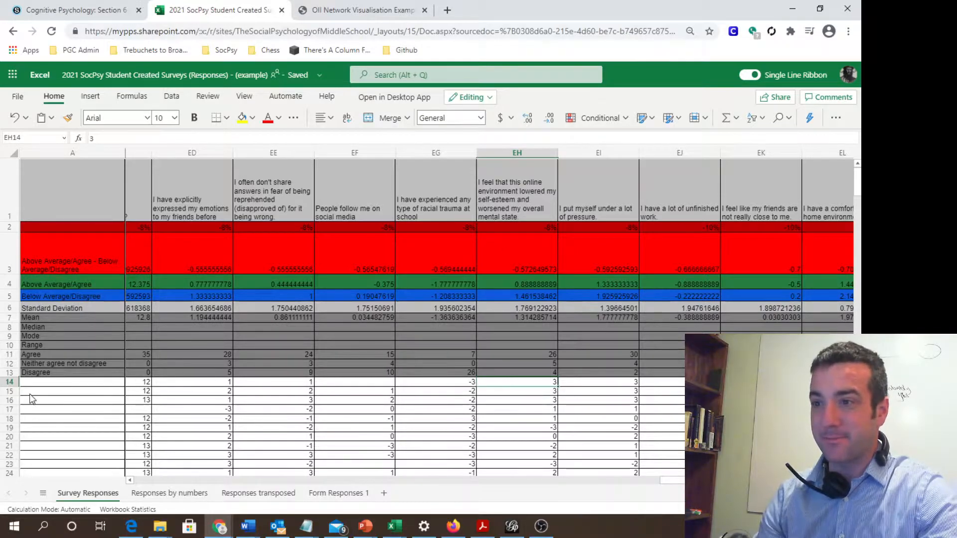
- Select all student response rows, from row 14 through row 49, leaving out the header and statistics rows
left_click(10, 382)
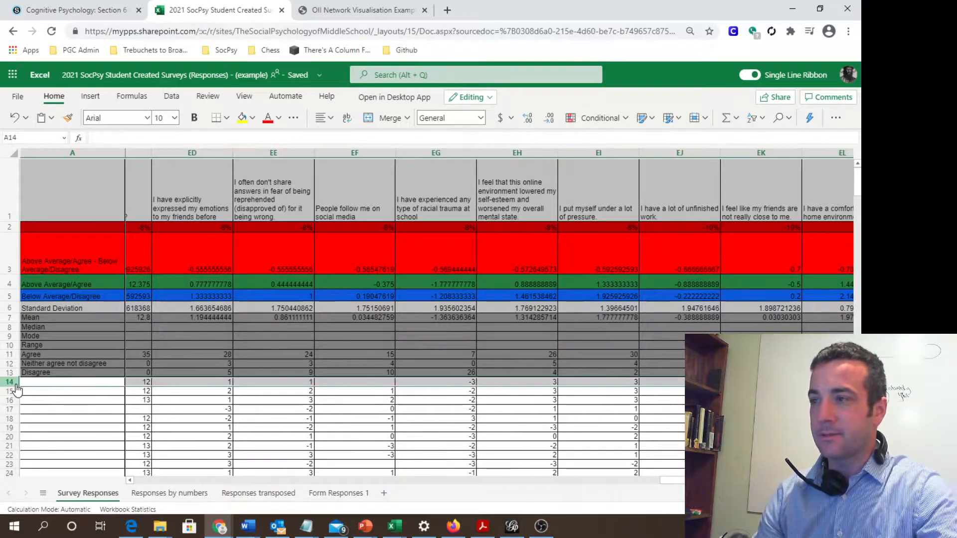
scroll(34, 404, "down", 2)
scroll(34, 406, "down", 8)
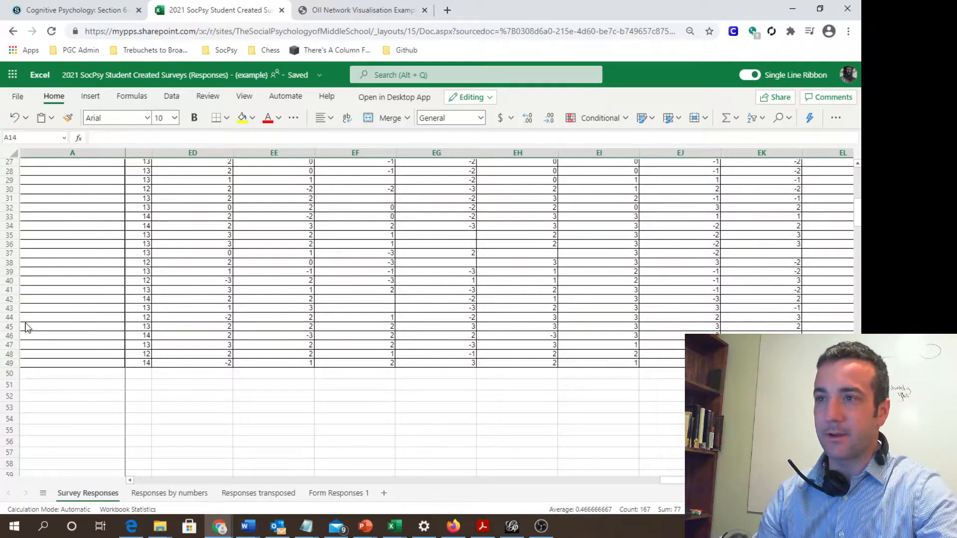
scroll(91, 306, "up", 1)
scroll(91, 306, "up", 6)
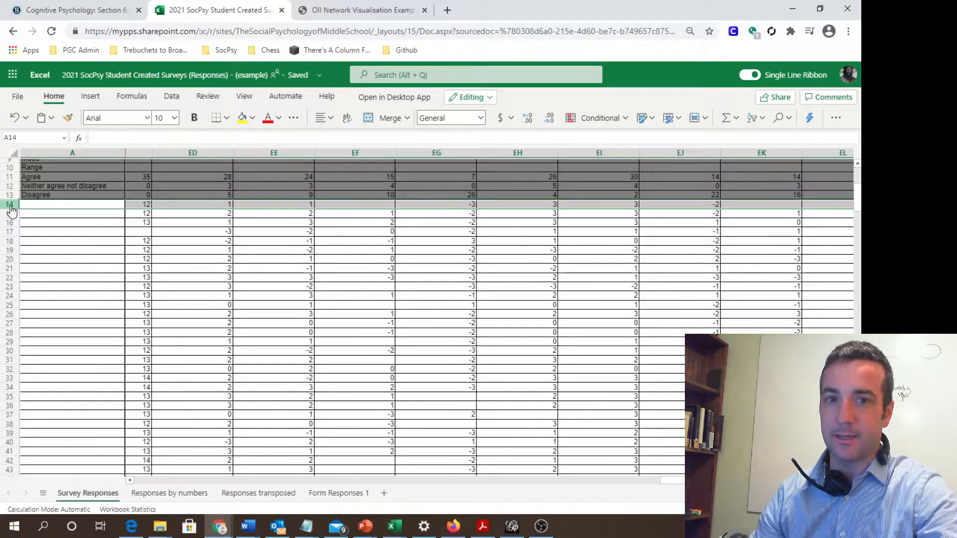
scroll(37, 269, "down", 4)
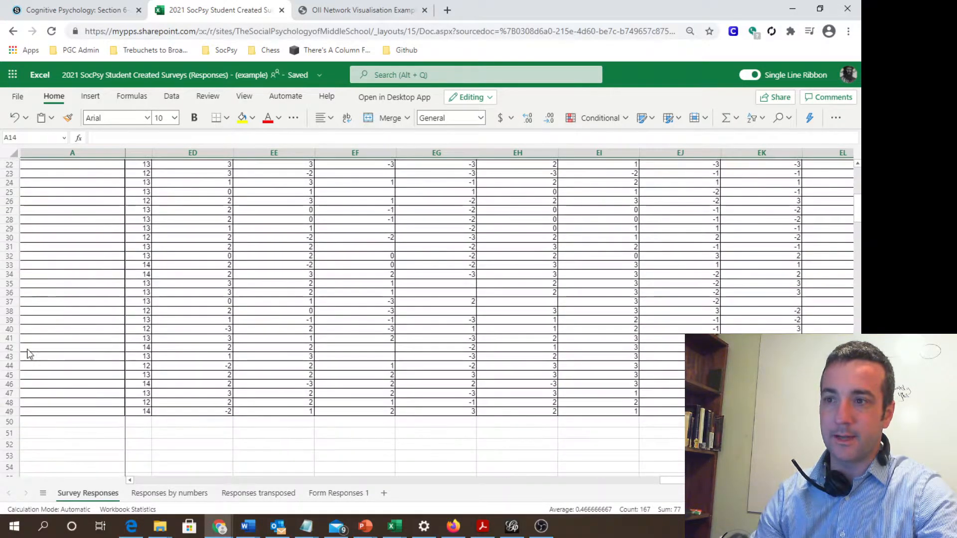
left_click(10, 413, "shift")
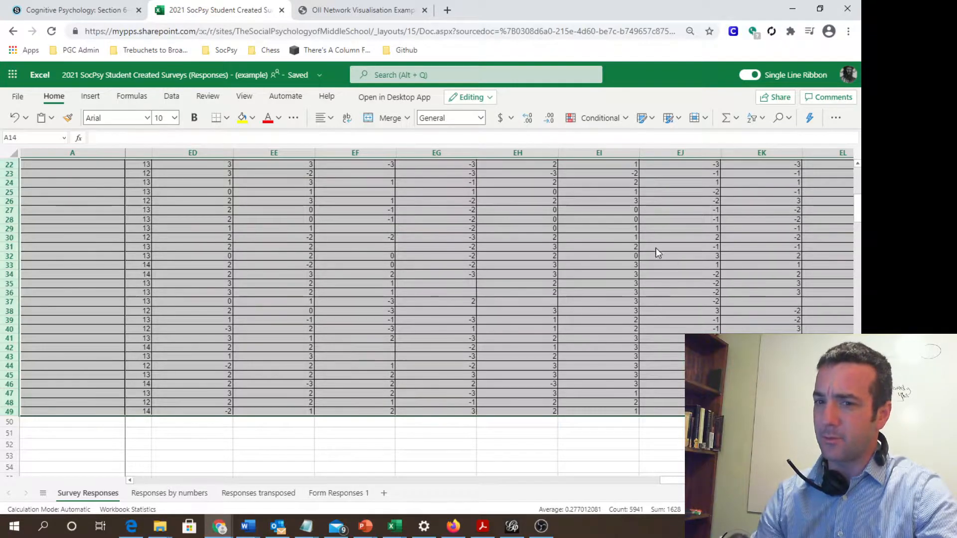
- Apply a custom top-to-bottom sort to the selected response rows by cell values in column EH, in descending order
scroll(581, 229, "up", 6)
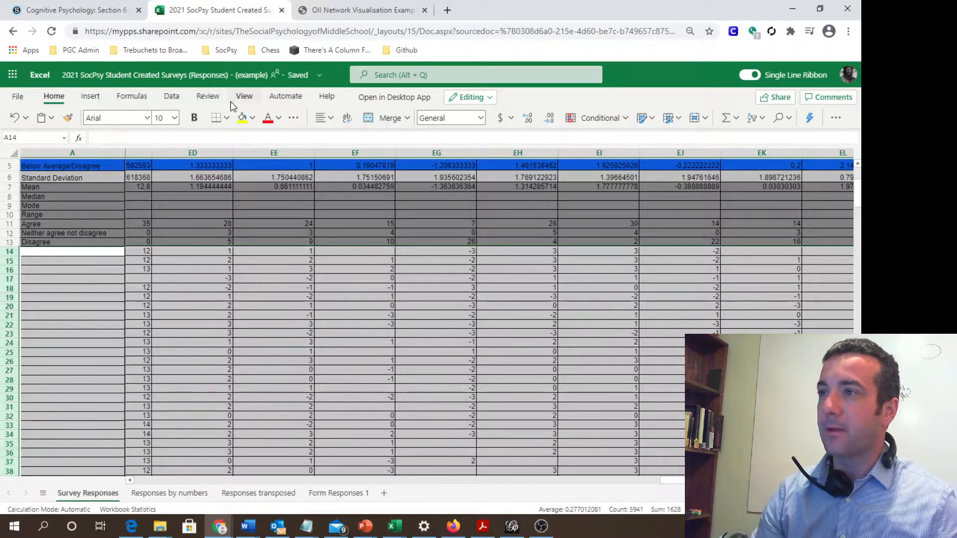
scroll(535, 217, "up", 2)
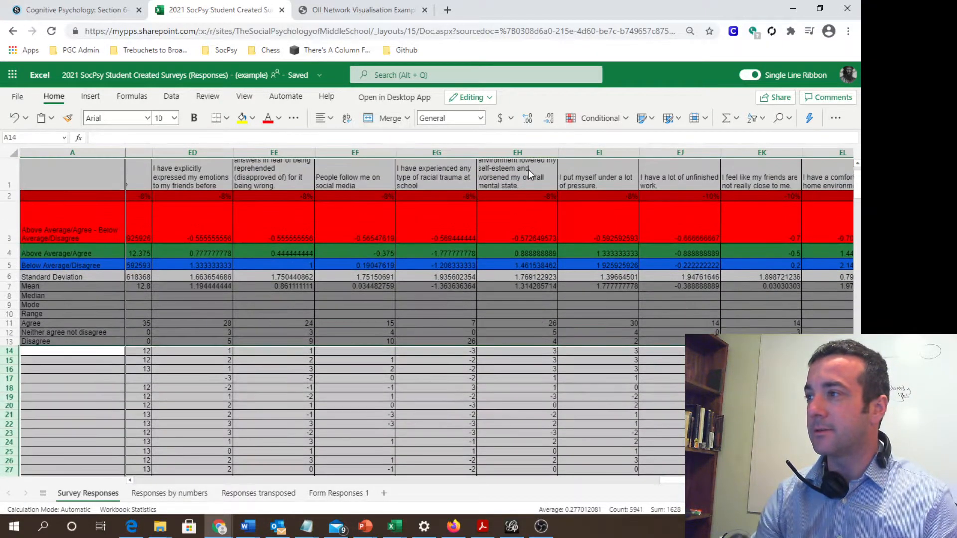
left_click(172, 97)
left_click(261, 120)
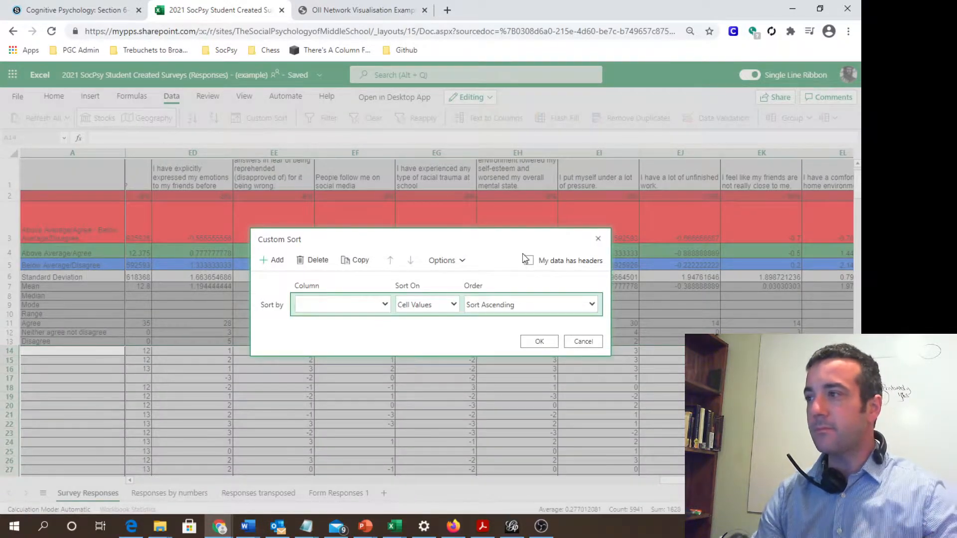
left_click(460, 260)
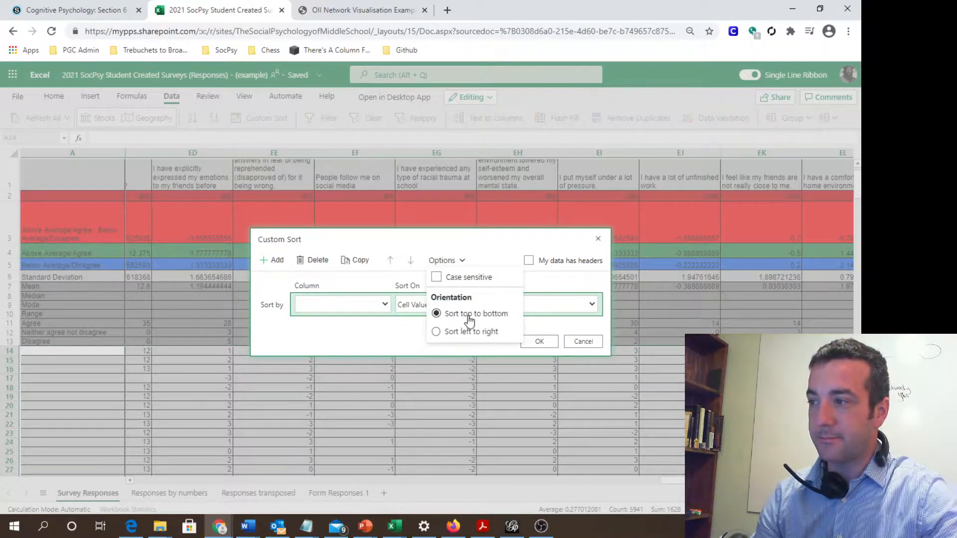
left_click(381, 303)
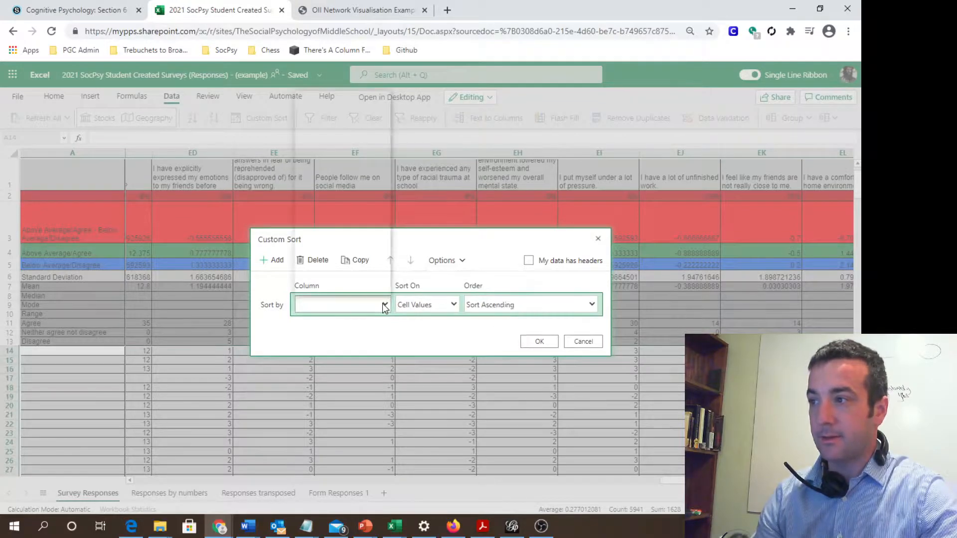
left_click(382, 304)
left_click_drag(390, 125, 385, 247)
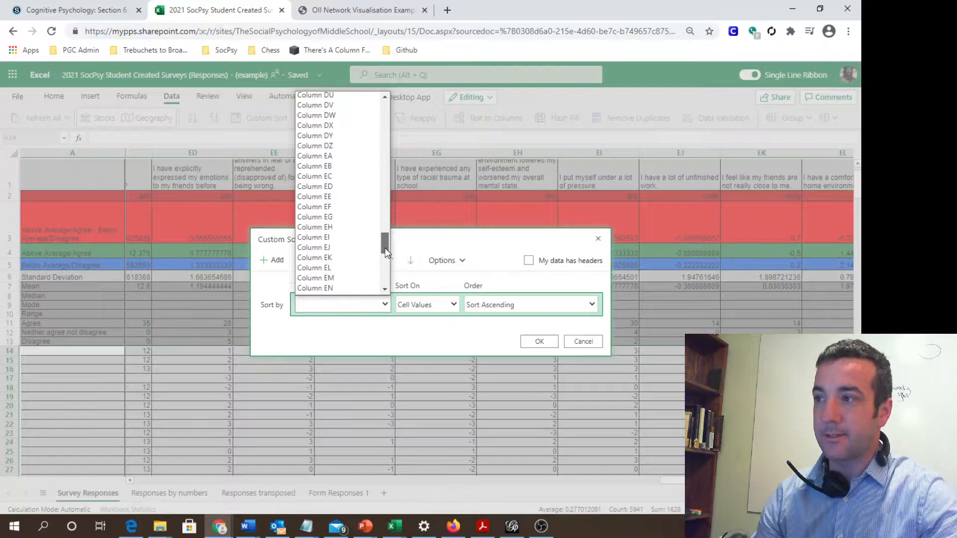
left_click(331, 228)
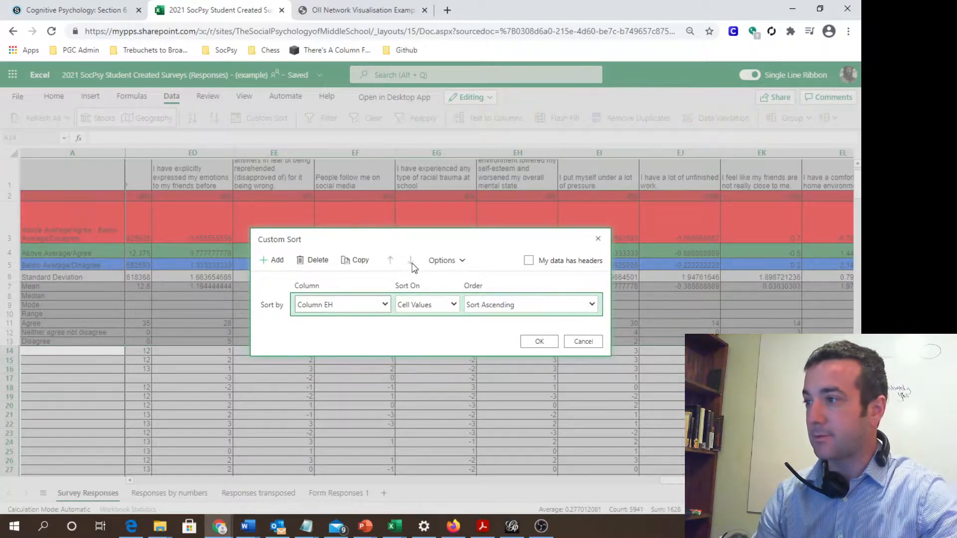
left_click(501, 307)
left_click(502, 329)
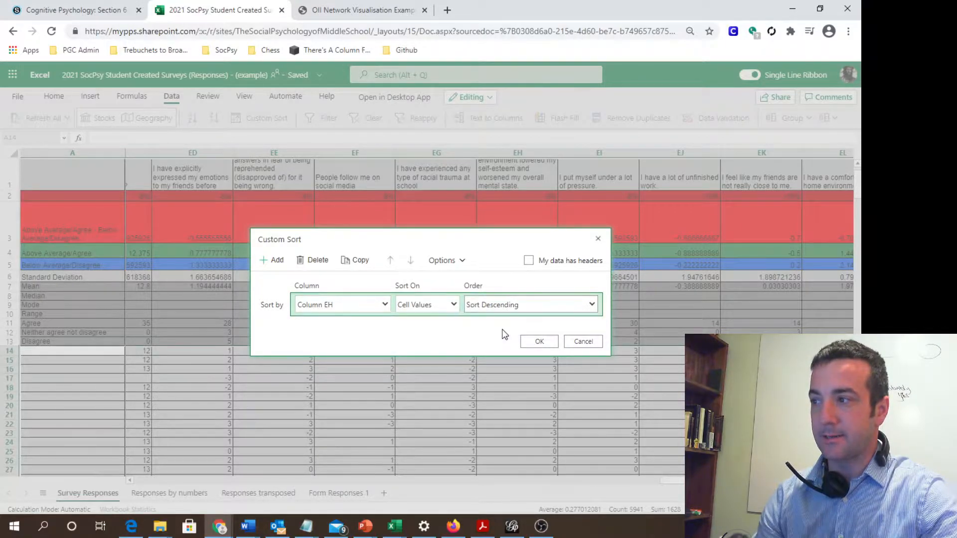
left_click(538, 341)
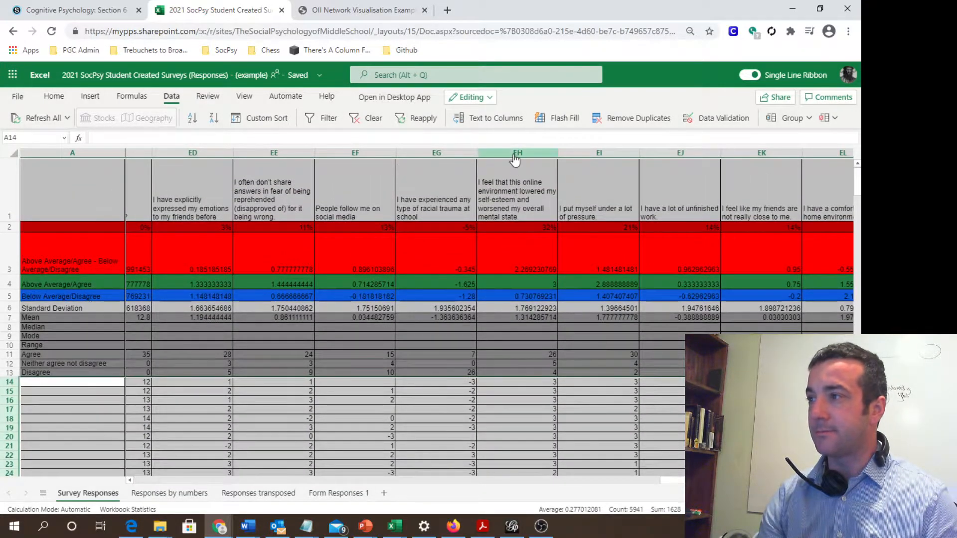
- Examine the sorted self-esteem responses in column EH down to row 49, locating where the neutral answers start at EH40
left_click(518, 153)
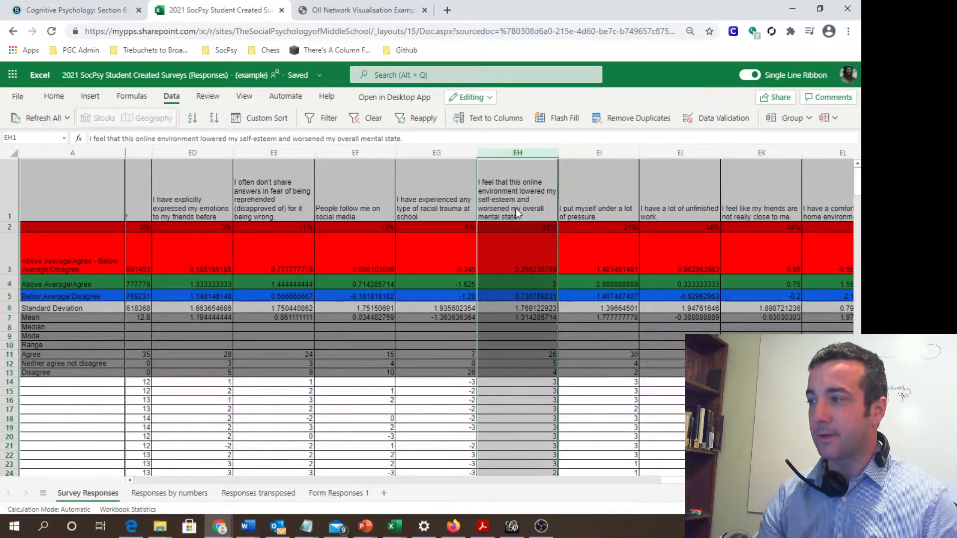
scroll(515, 259, "down", 2)
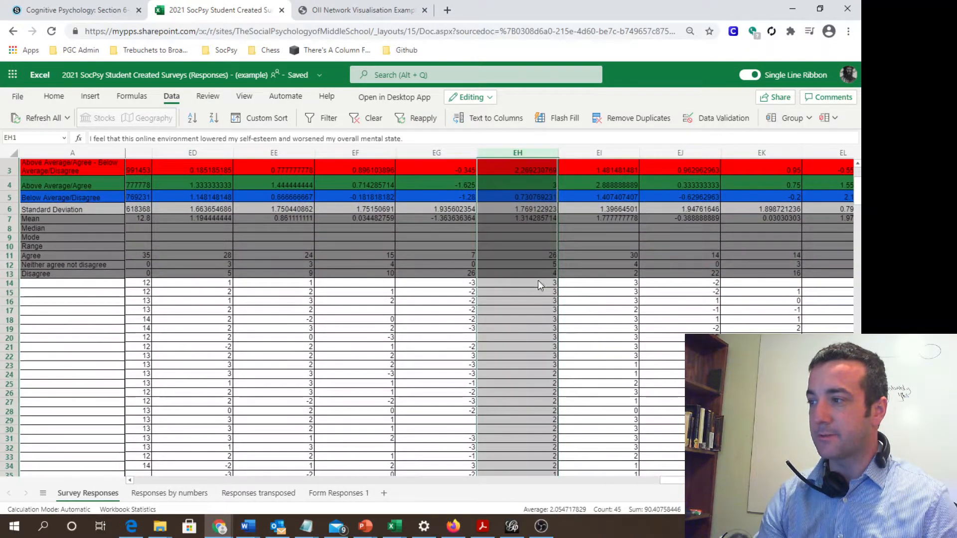
scroll(539, 286, "down", 3)
scroll(537, 294, "down", 4)
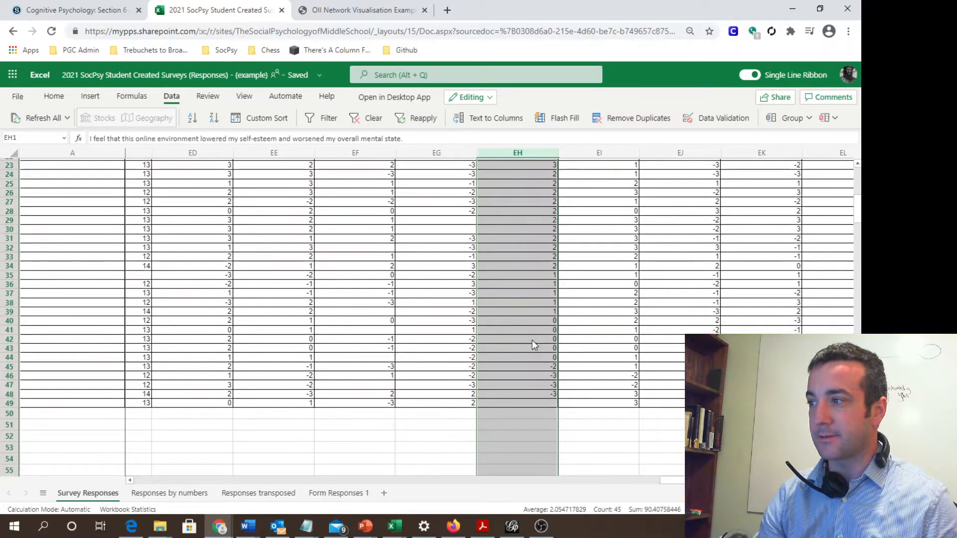
left_click(534, 319)
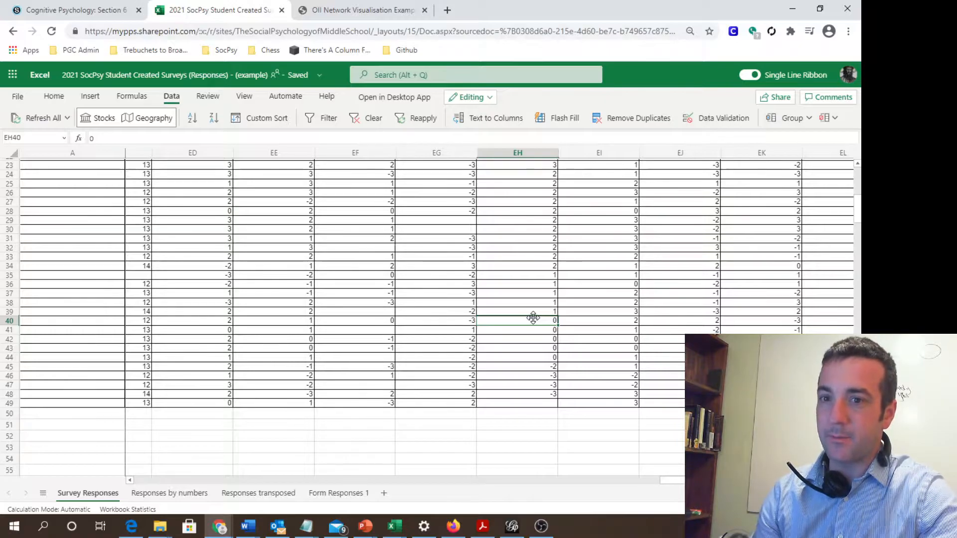
scroll(533, 317, "up", 5)
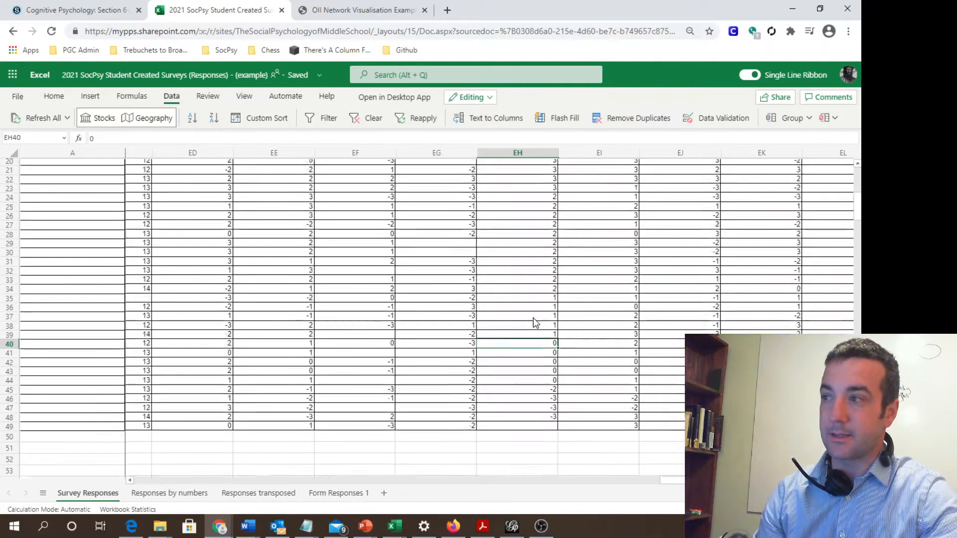
- Highlight the strongly agreeing responses in EH14:EH34 and check the mean formula in EH7
left_click_drag(534, 224, 543, 405)
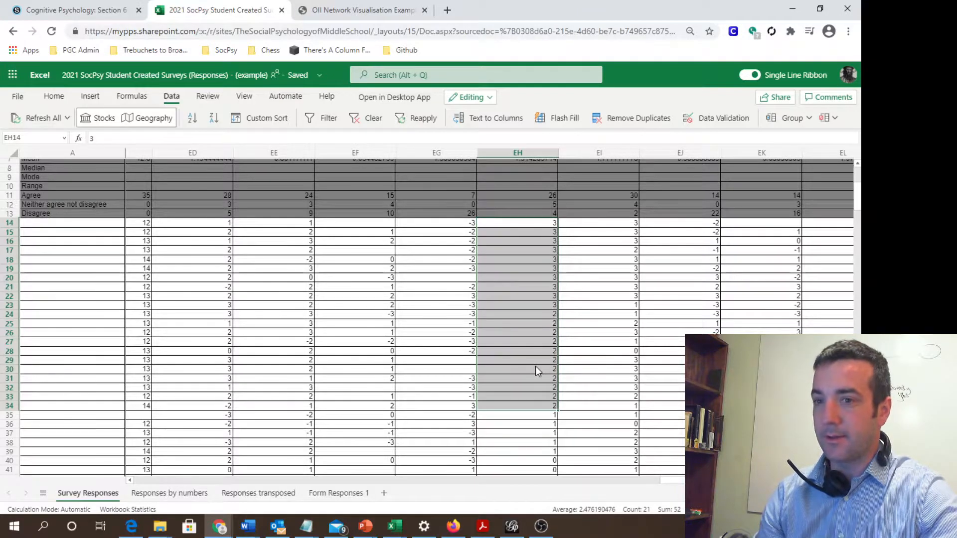
scroll(536, 366, "down", 3)
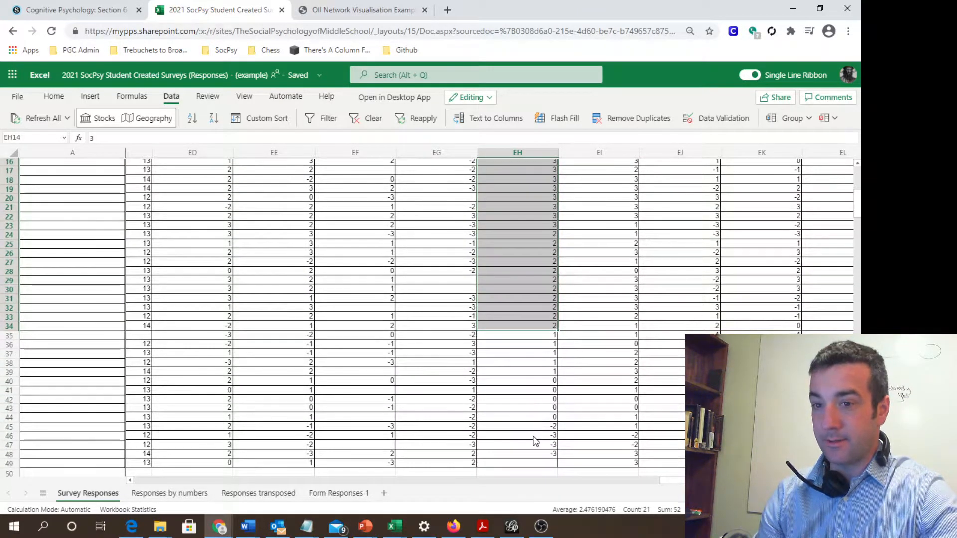
scroll(533, 429, "up", 5)
scroll(533, 435, "up", 1)
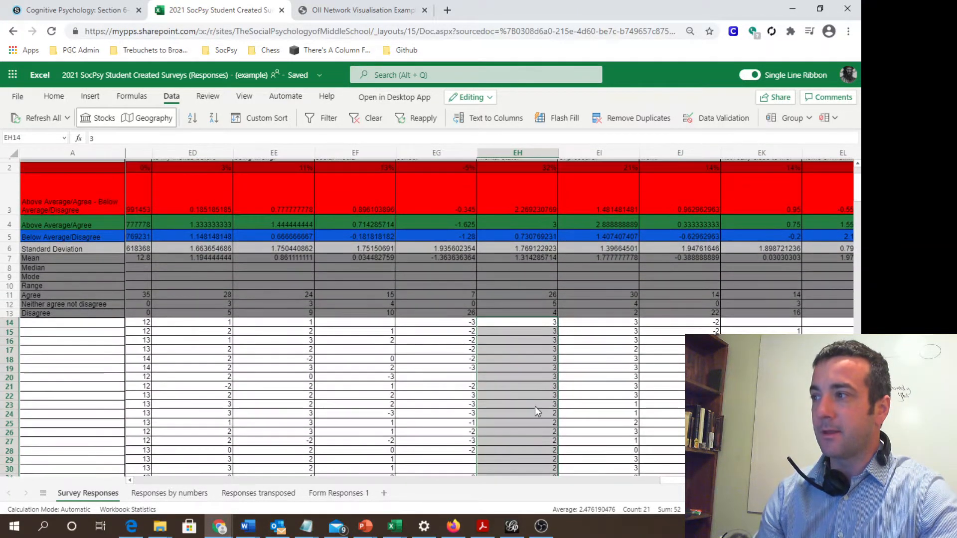
left_click(535, 256)
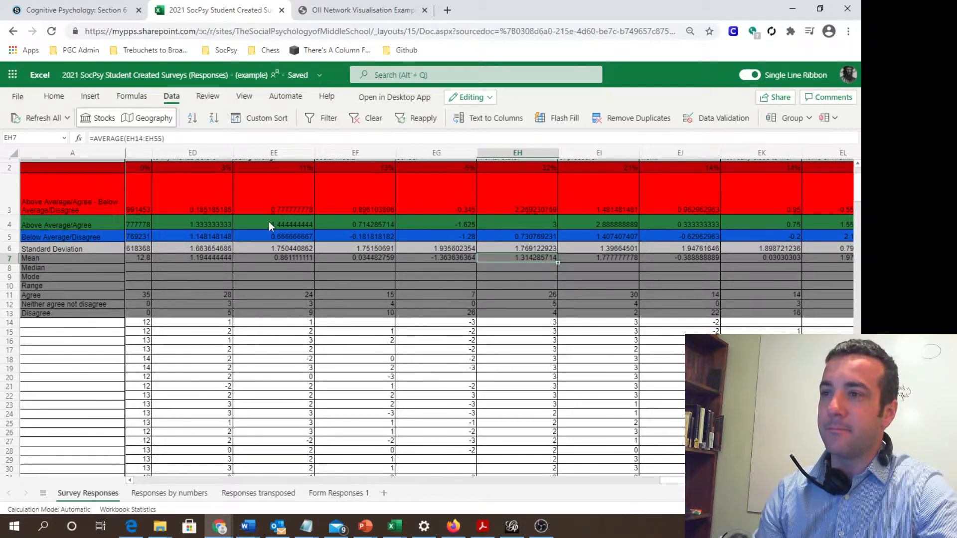
- Extend the Above Average/Agree formula in EH4 to average the responses of 2 and 3, as =AVERAGE(EH14:EH34)
left_click(510, 222)
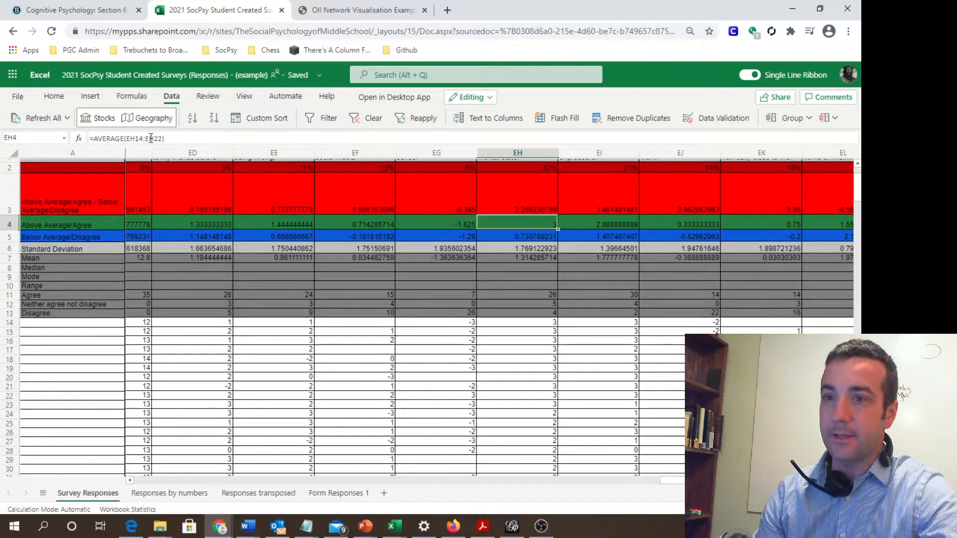
double_click(532, 226)
scroll(556, 256, "down", 1)
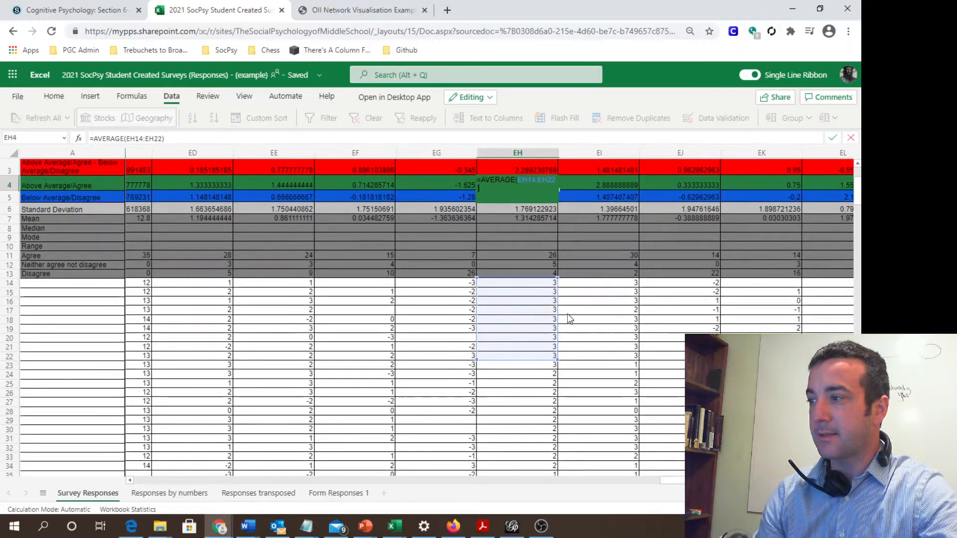
scroll(559, 300, "down", 3)
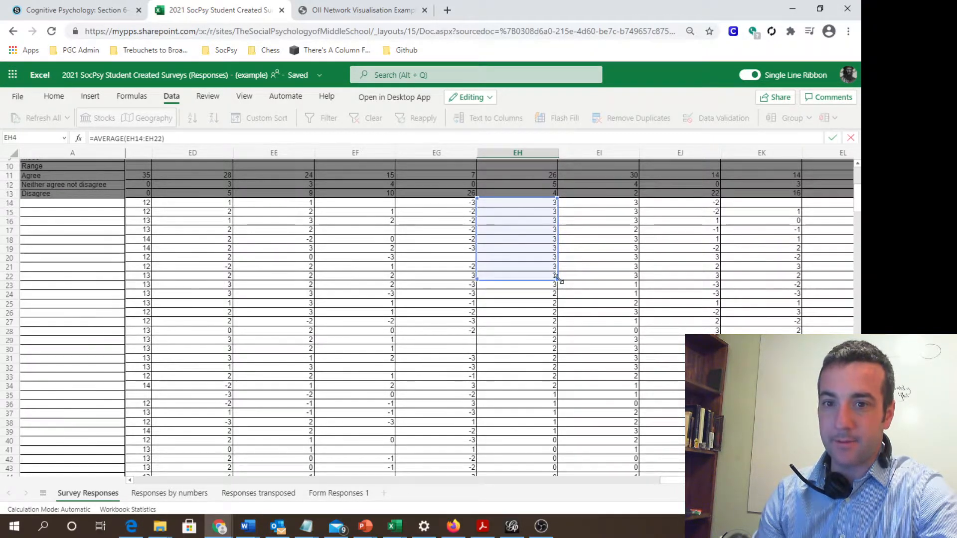
left_click_drag(556, 278, 558, 388)
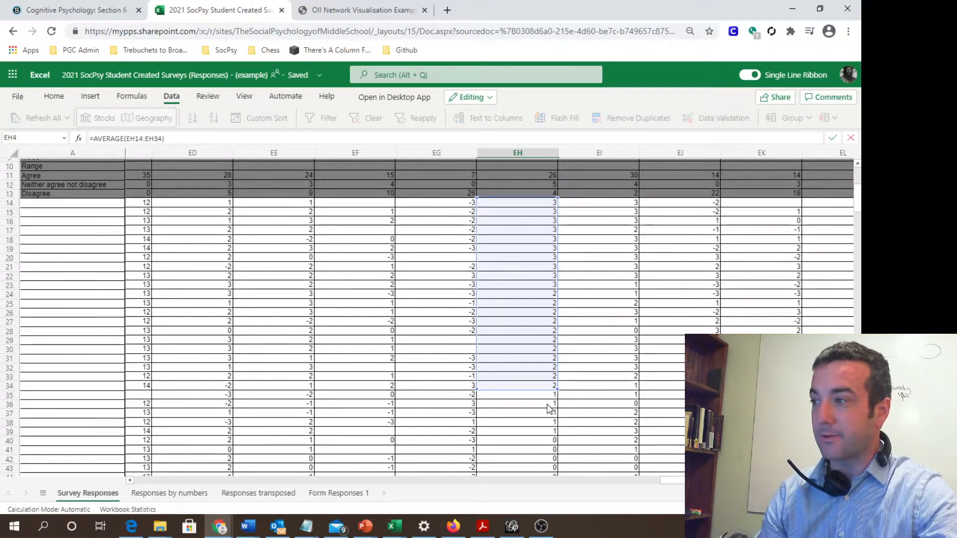
scroll(547, 405, "down", 1)
scroll(547, 404, "up", 5)
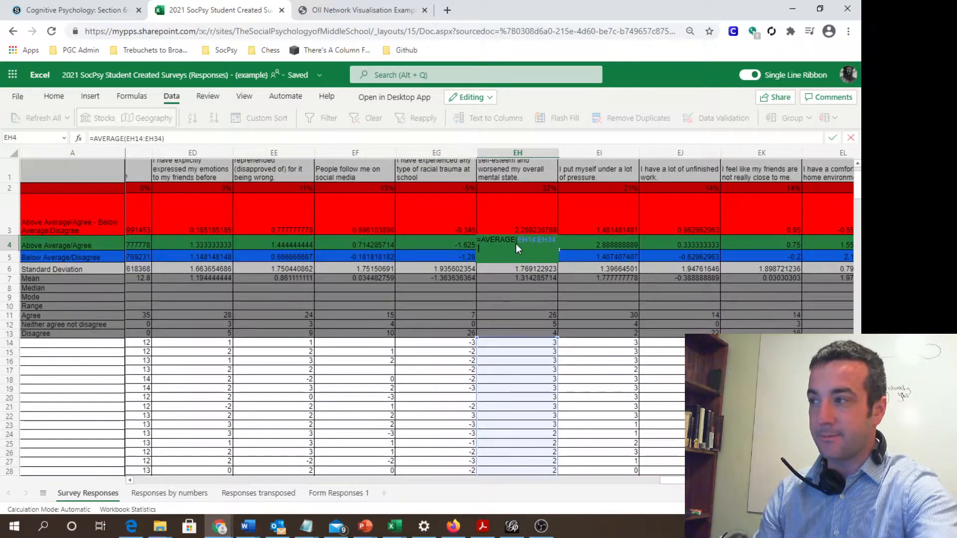
key("Return")
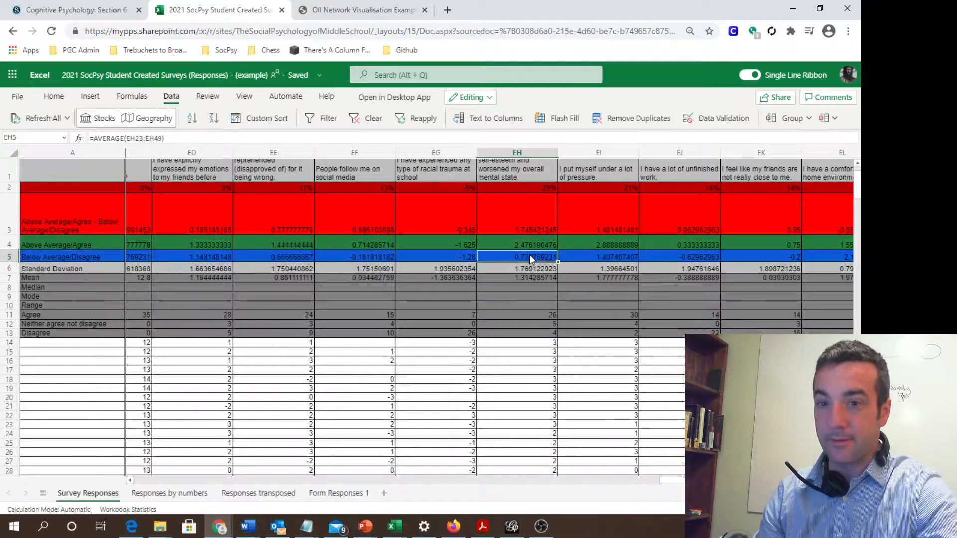
- Change the Below Average/Disagree formula in EH5 to average the responses of 0 and lower, as =AVERAGE(EH40:EH49)
double_click(532, 257)
scroll(542, 296, "down", 3)
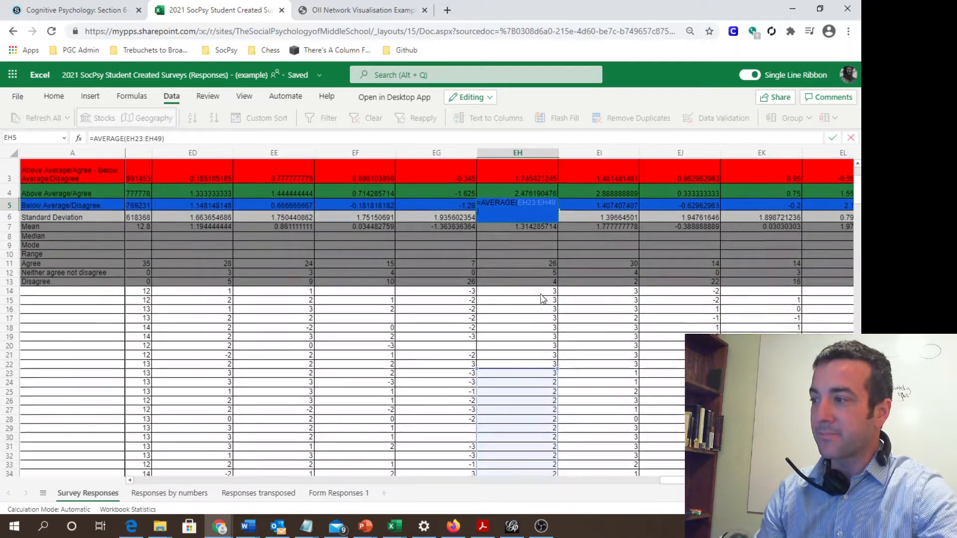
scroll(543, 299, "down", 5)
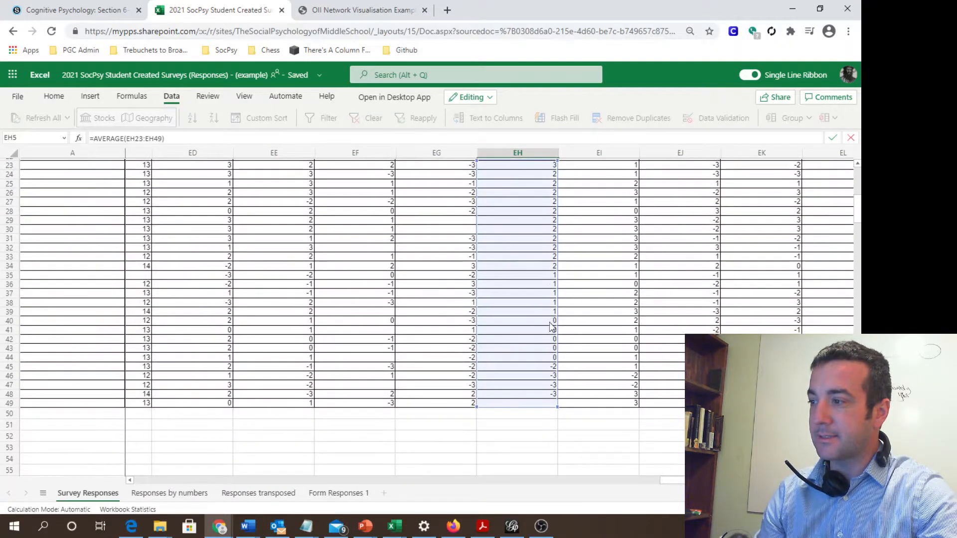
scroll(560, 374, "up", 4)
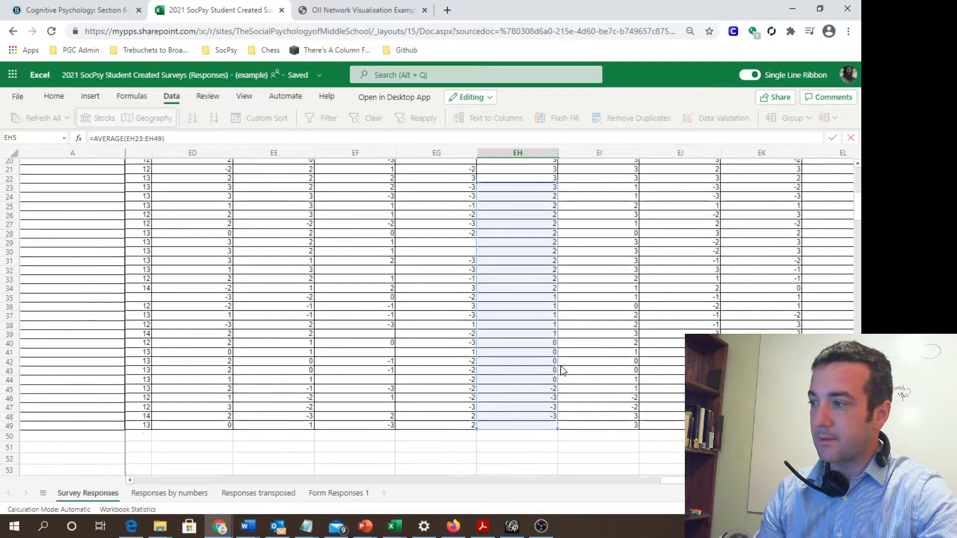
left_click_drag(558, 257, 550, 423)
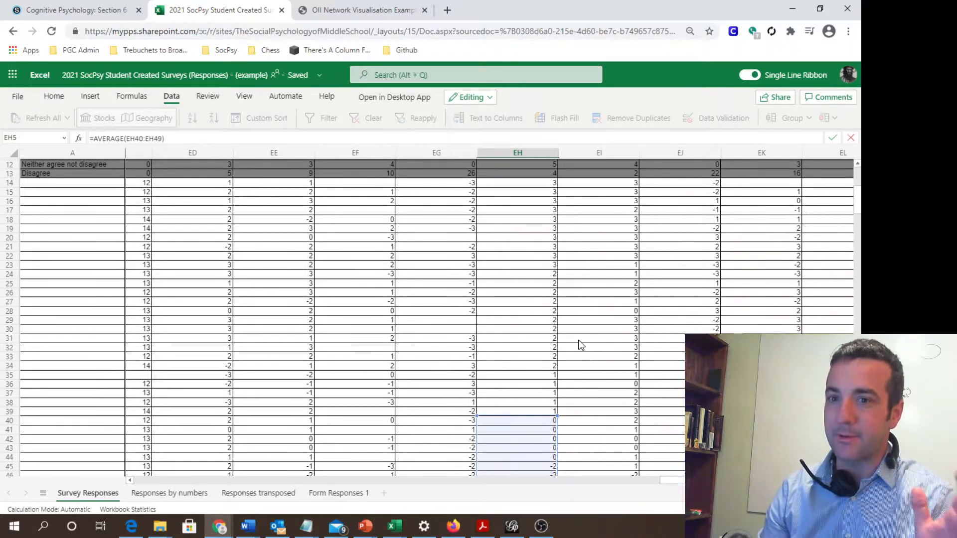
scroll(575, 344, "down", 2)
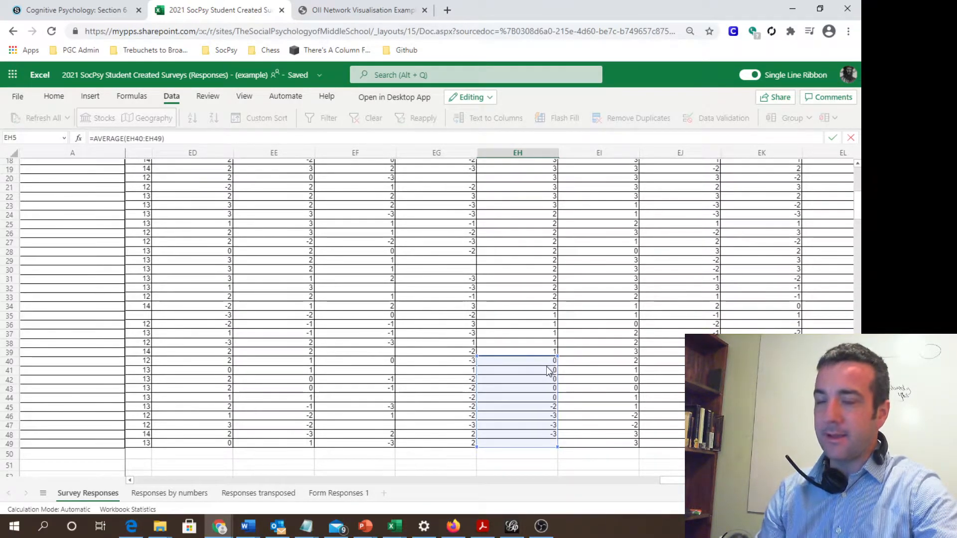
scroll(549, 372, "up", 5)
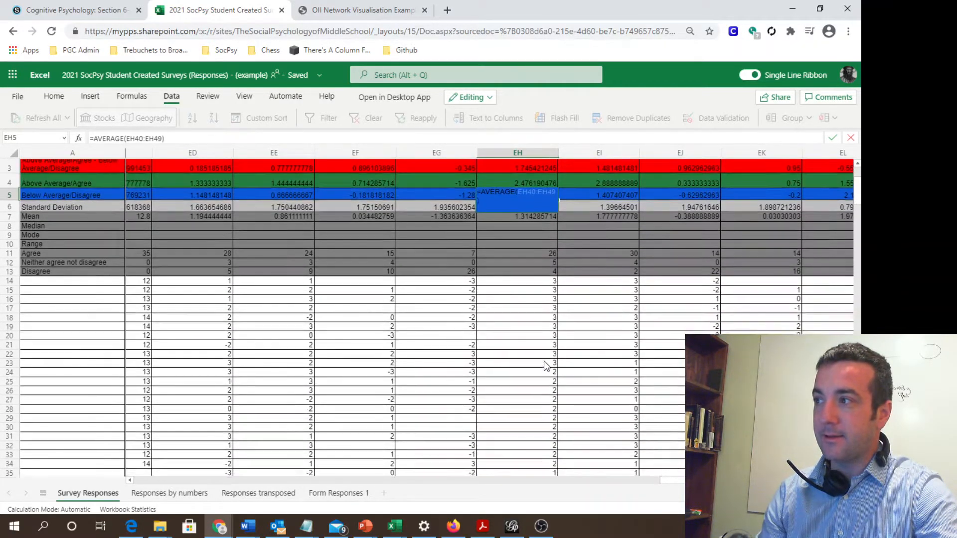
scroll(531, 279, "up", 2)
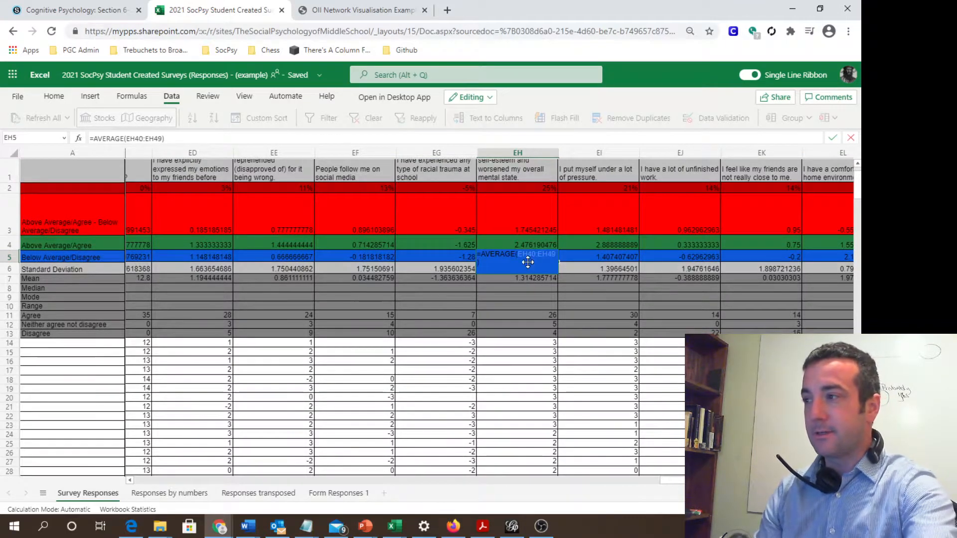
key("Return")
- Review the self-esteem question's group averages in EH4 and EH5, their difference in EH3, and the percentage formula in EH2
left_click(535, 256)
left_click(523, 244)
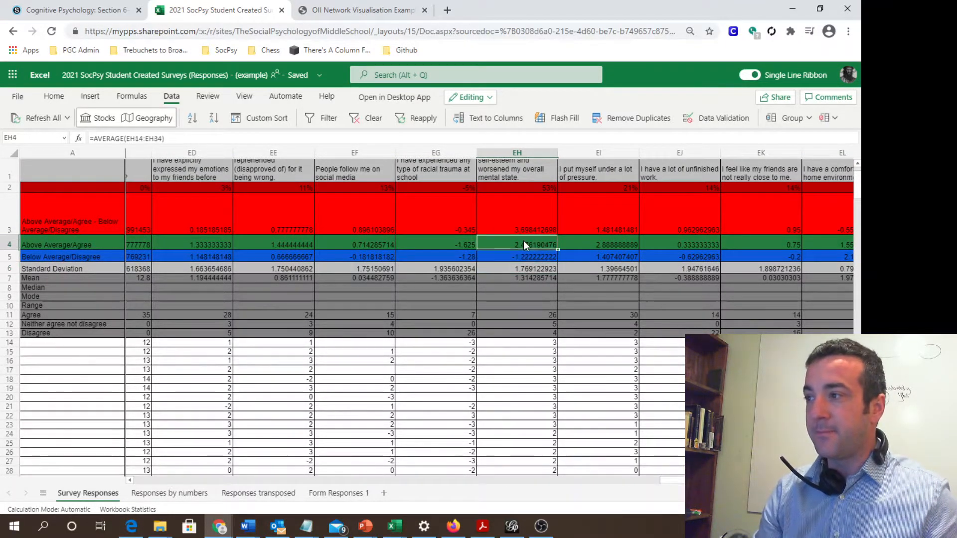
left_click(548, 259)
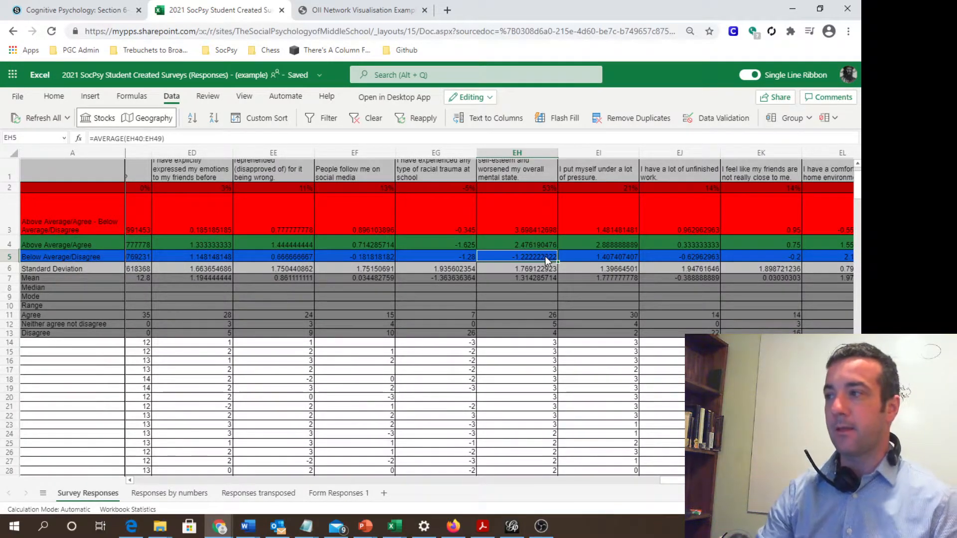
left_click(536, 230)
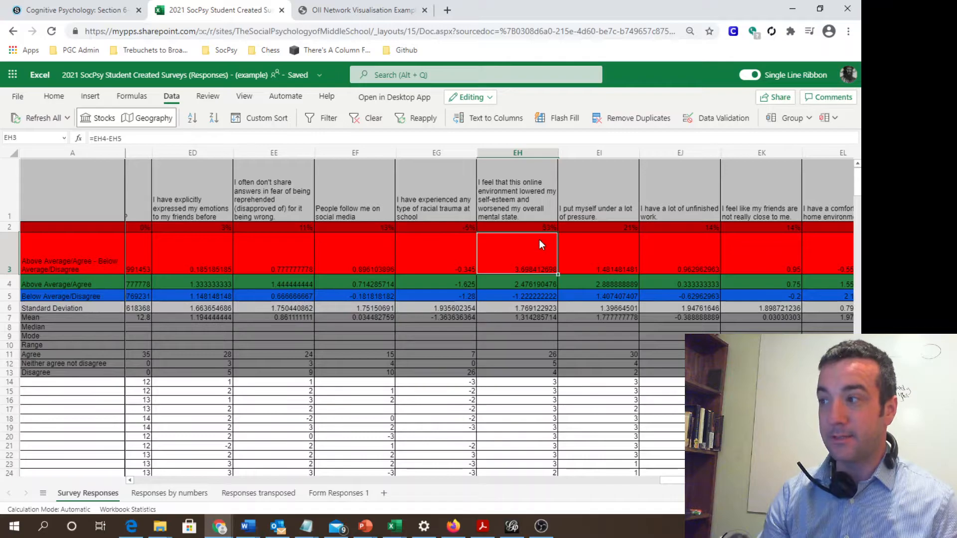
left_click(537, 229)
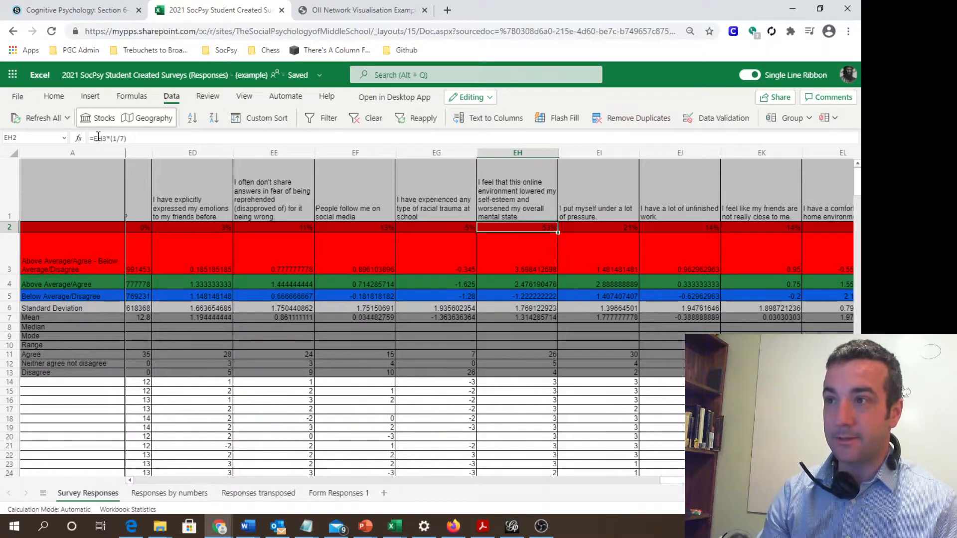
left_click(533, 247)
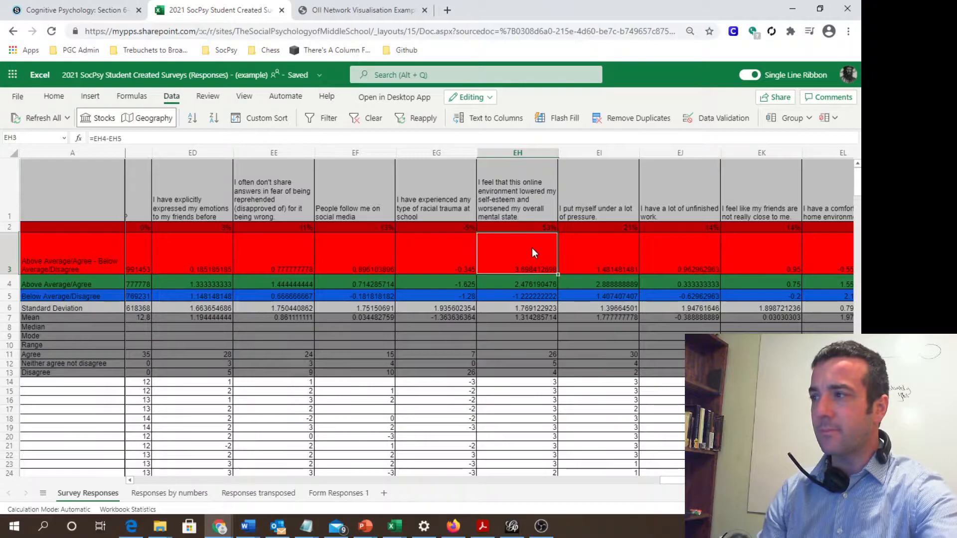
- Fill the agree and disagree average formulas from EH4:EH5 across the remaining question columns through FQ
left_click(525, 282)
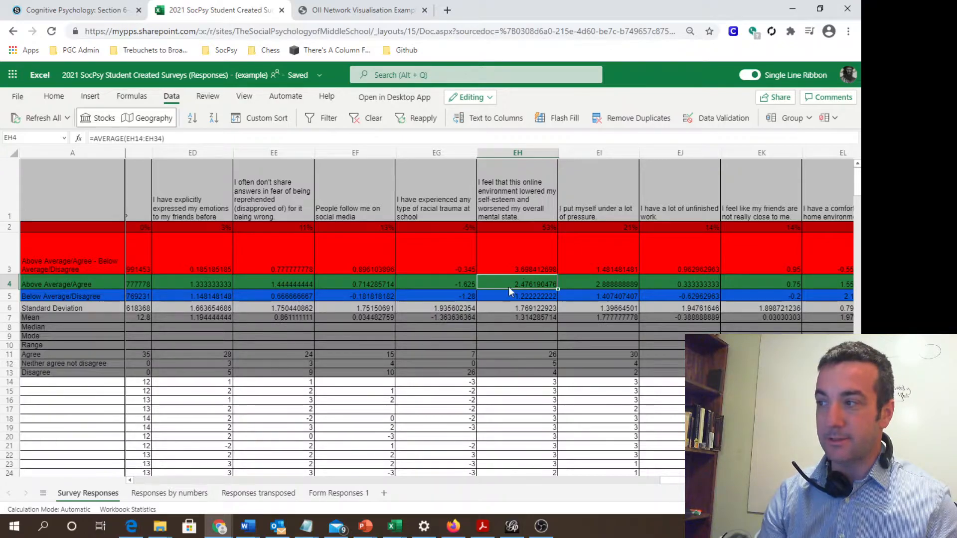
left_click_drag(523, 281, 524, 298)
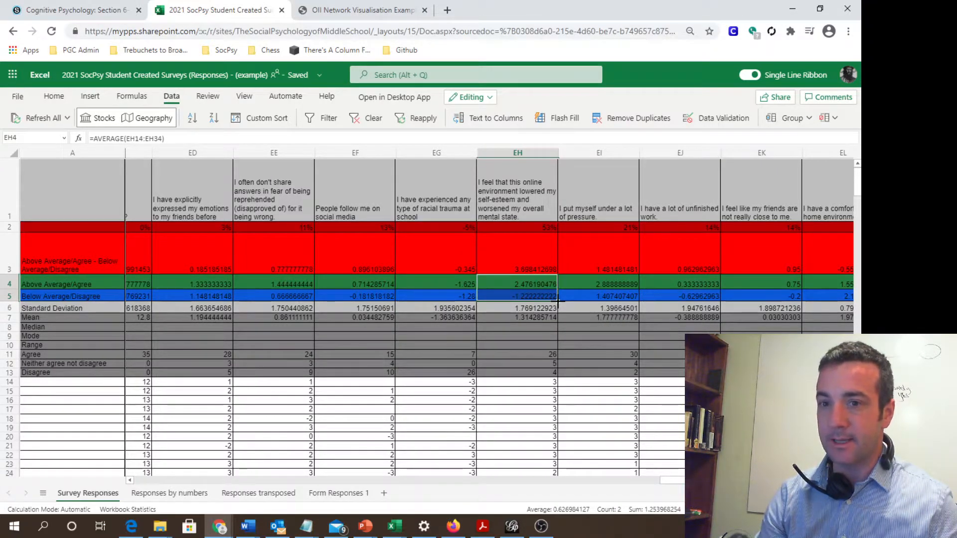
left_click_drag(559, 300, 427, 292)
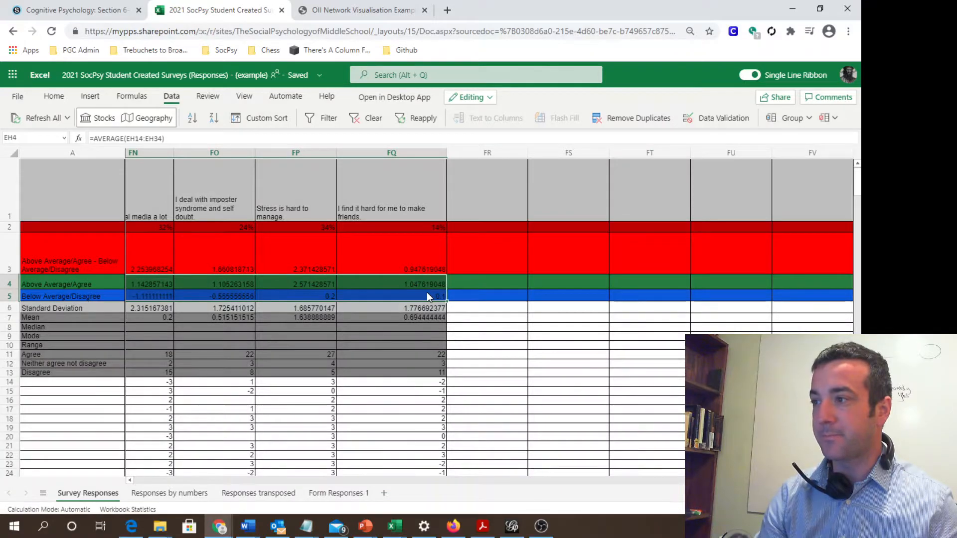
- Check which response rows the Above Average/Agree formula in FQ4 averages for the question about finding it hard to make friends
left_click(425, 283)
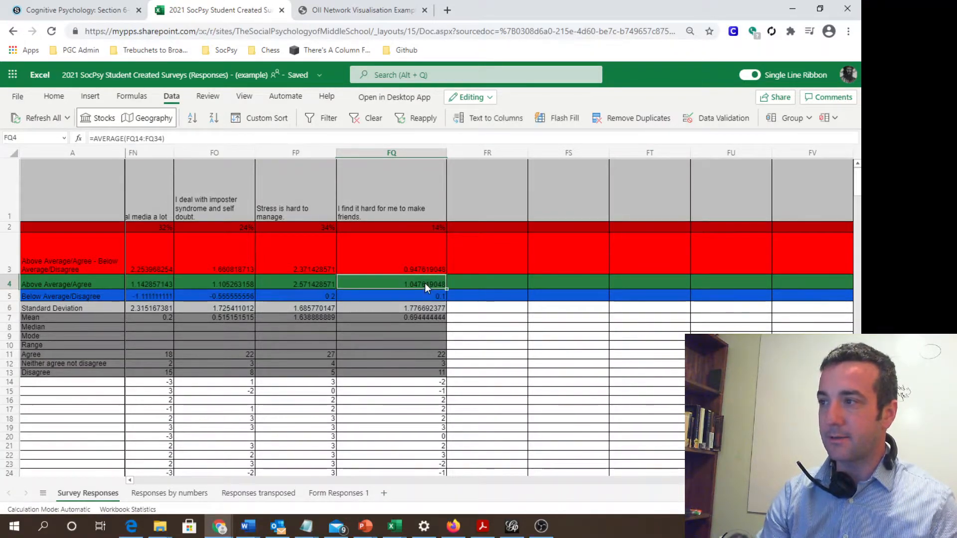
double_click(411, 283)
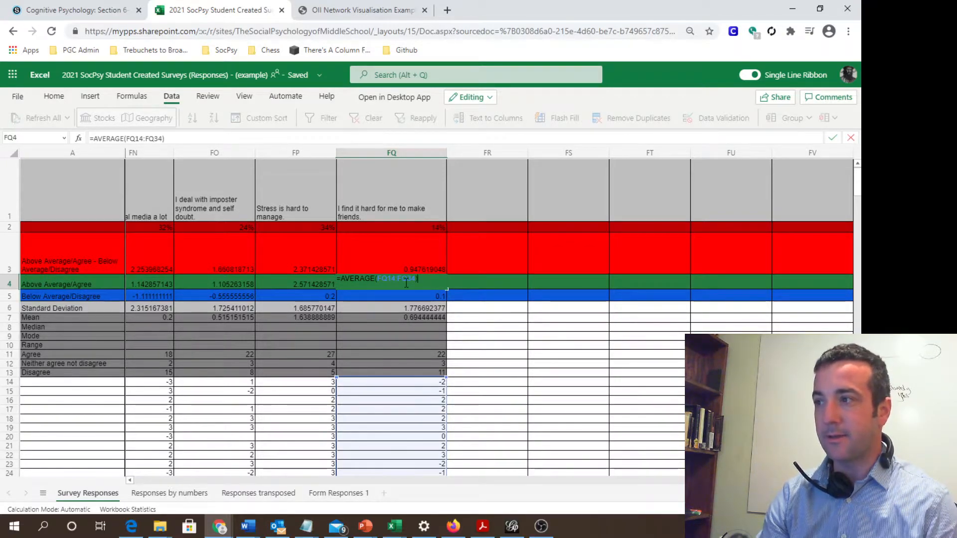
scroll(437, 323, "down", 3)
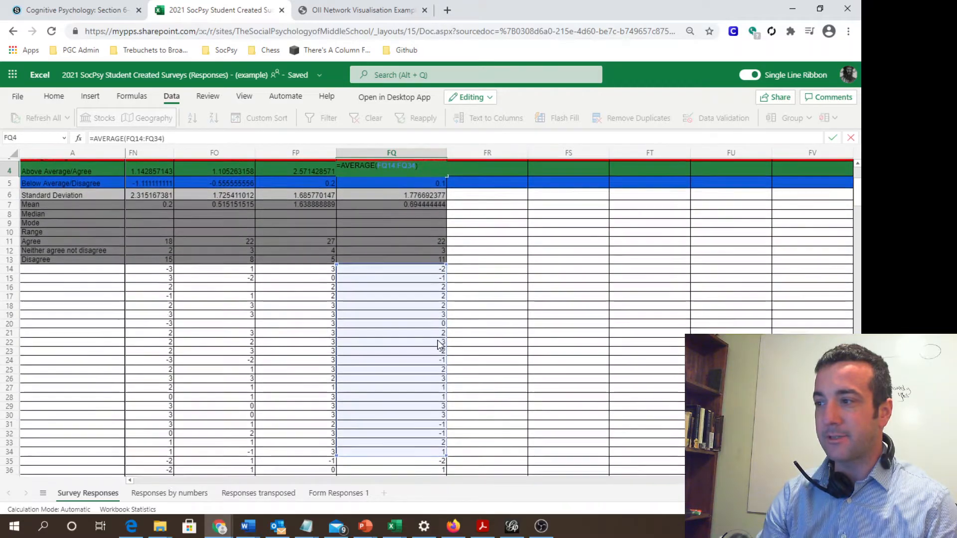
scroll(439, 344, "down", 2)
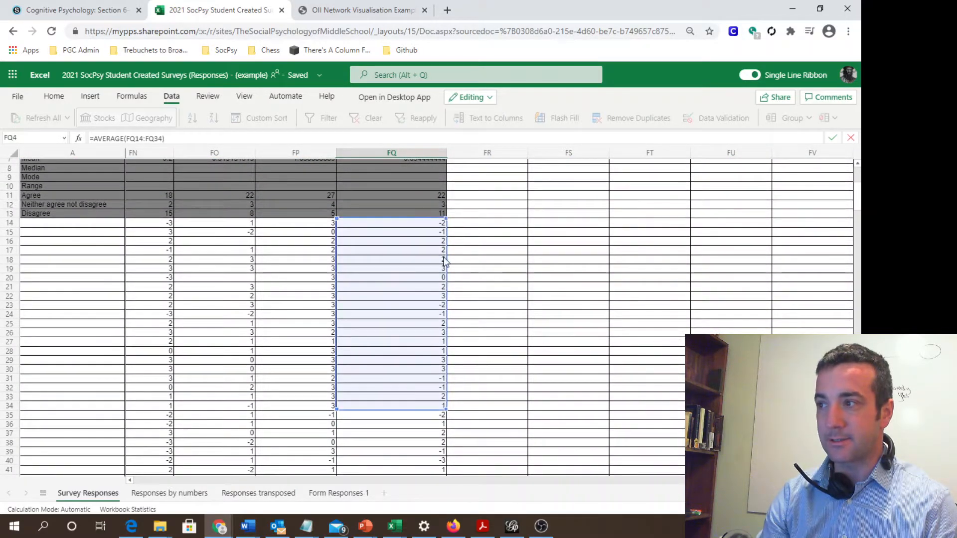
scroll(441, 240, "up", 2)
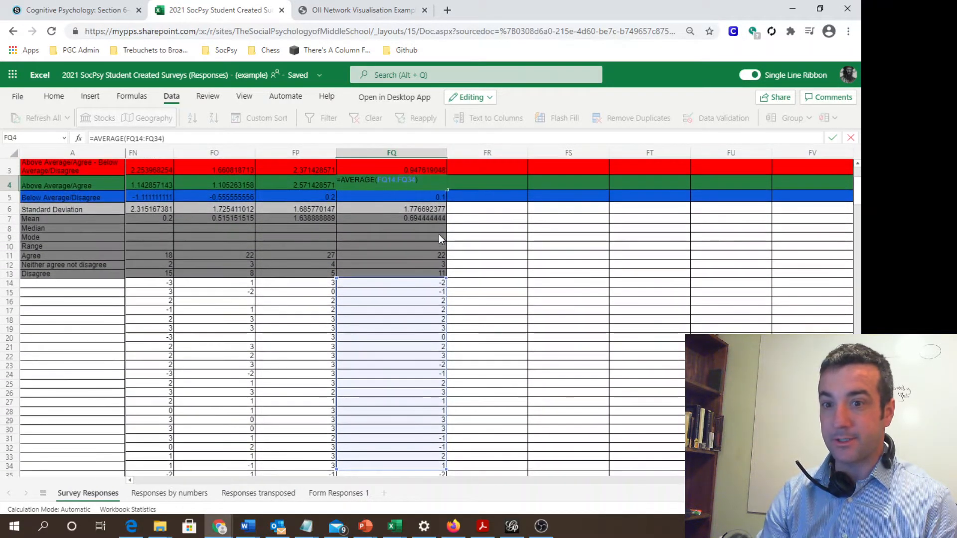
scroll(439, 235, "up", 1)
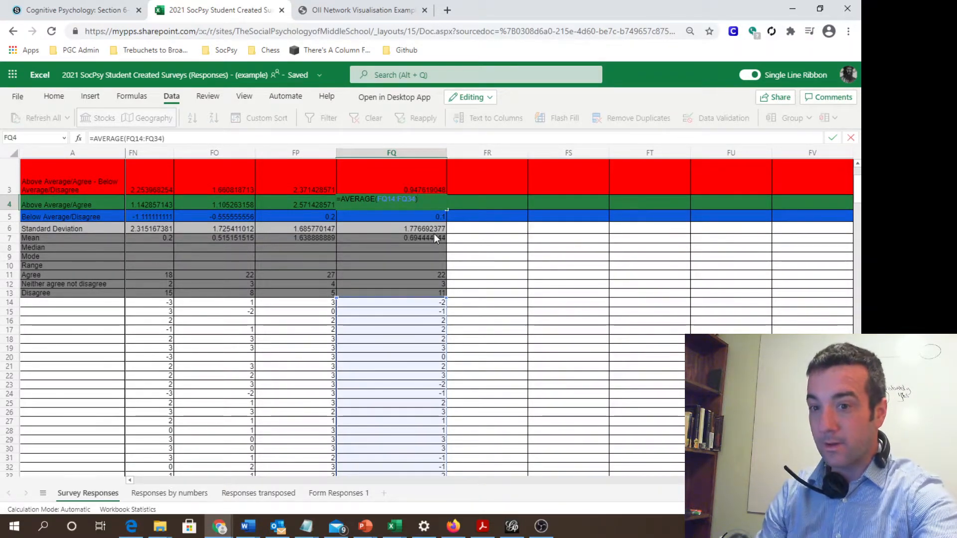
key("Return")
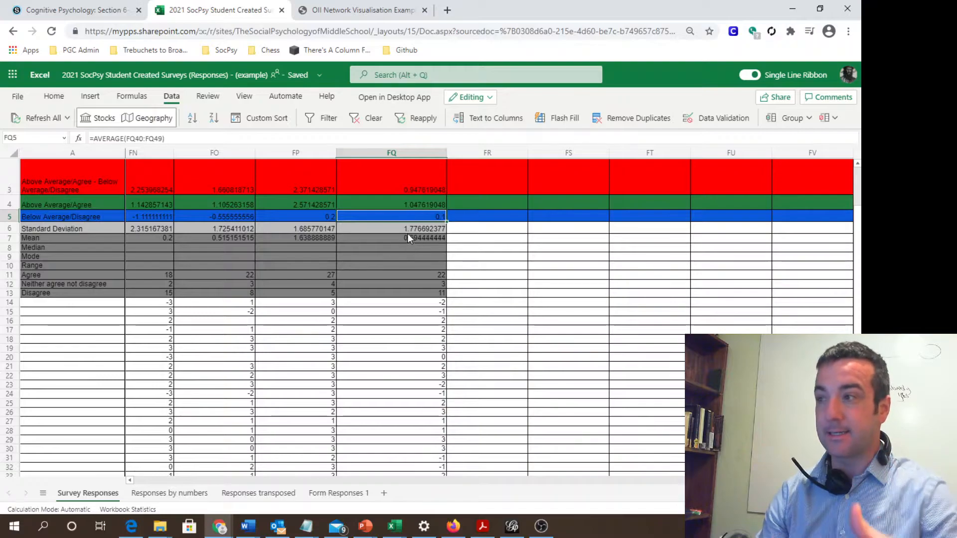
- Fill the agree and disagree average formulas from FQ4:FQ5 back across all question columns to column D
left_click(419, 200)
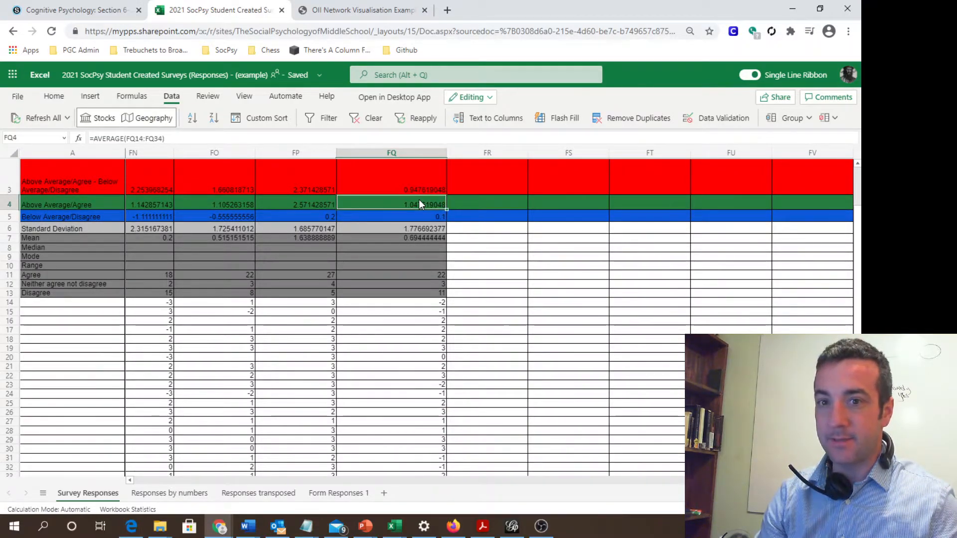
left_click(403, 216, "shift")
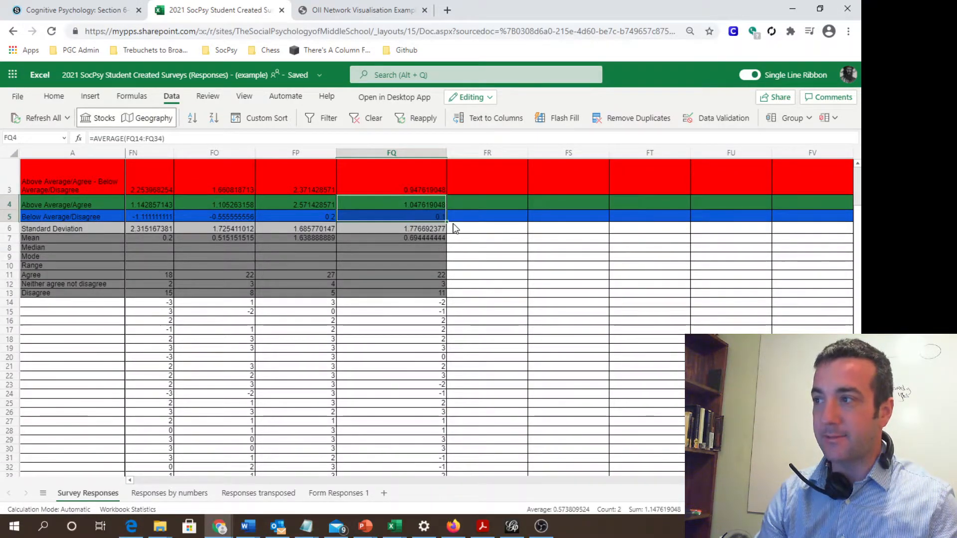
left_click_drag(449, 221, 247, 220)
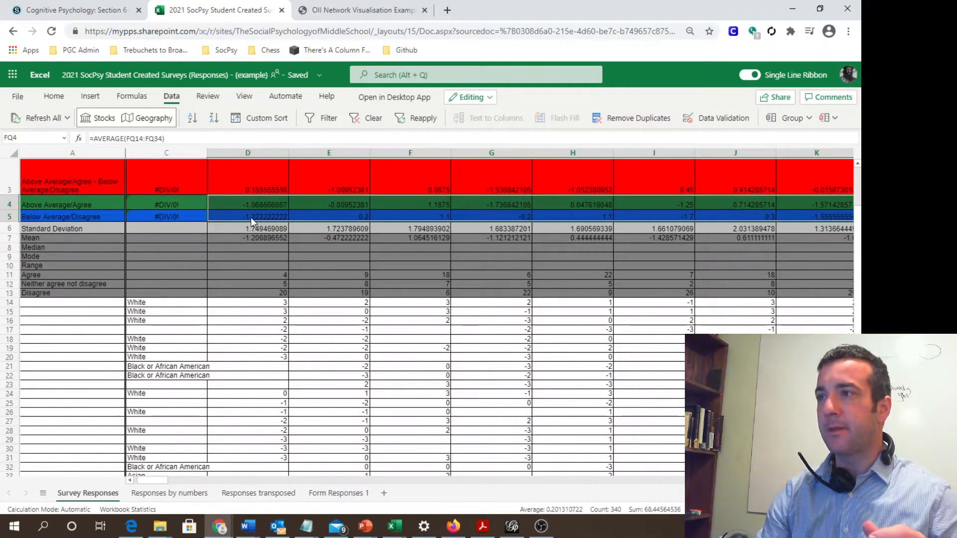
- Review the group differences in row 3 for columns D, E and H, and the self-esteem question's averages in EH4 and EH5
scroll(250, 227, "up", 1)
left_click(271, 226)
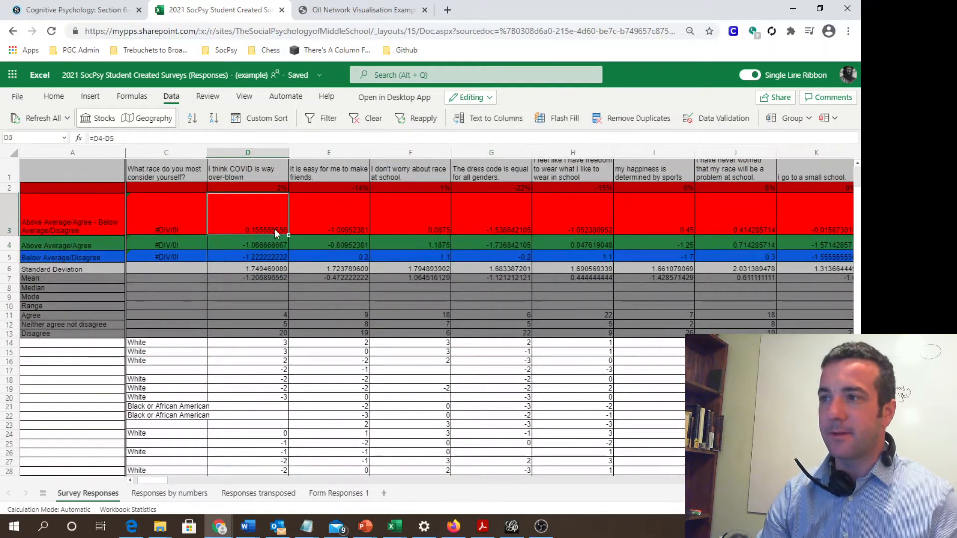
left_click(318, 225)
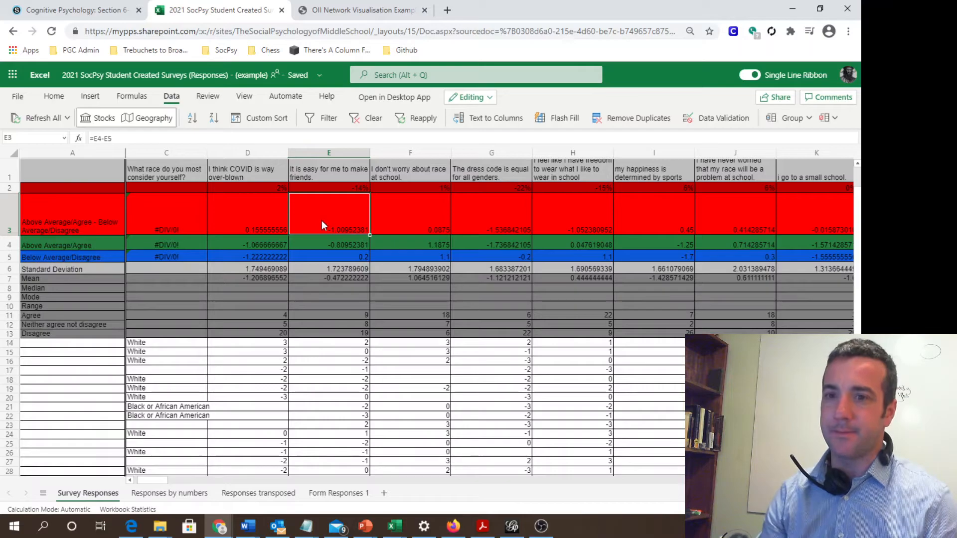
left_click(559, 214)
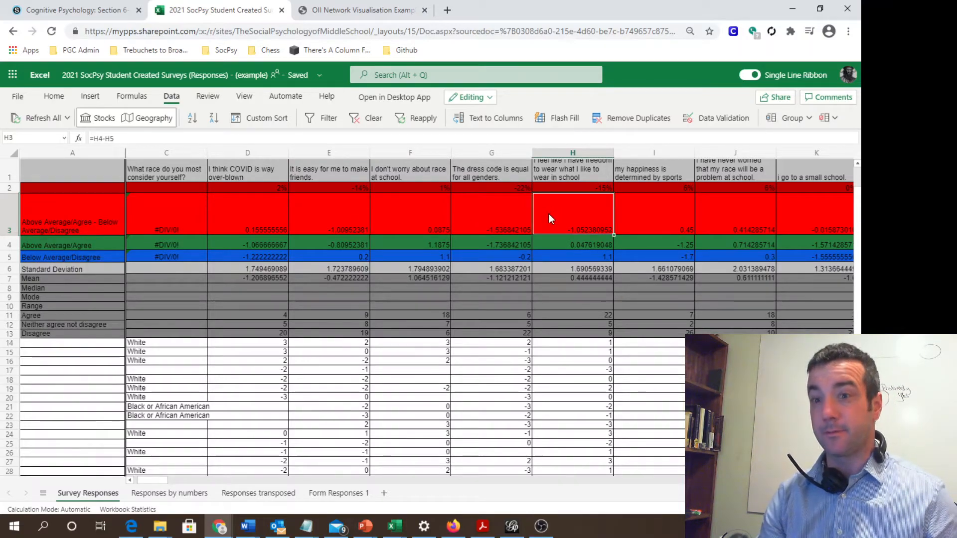
scroll(389, 221, "up", 1)
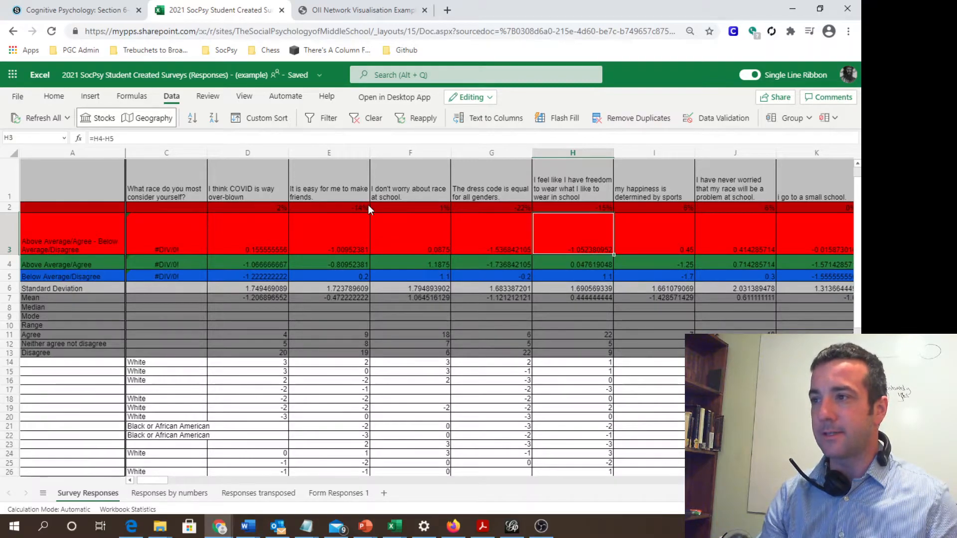
left_click(315, 266)
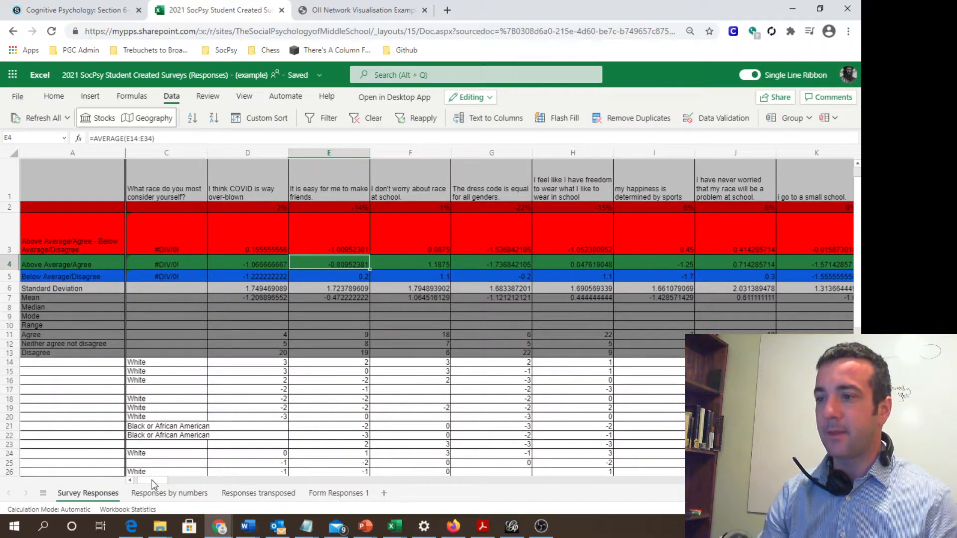
left_click_drag(152, 480, 618, 508)
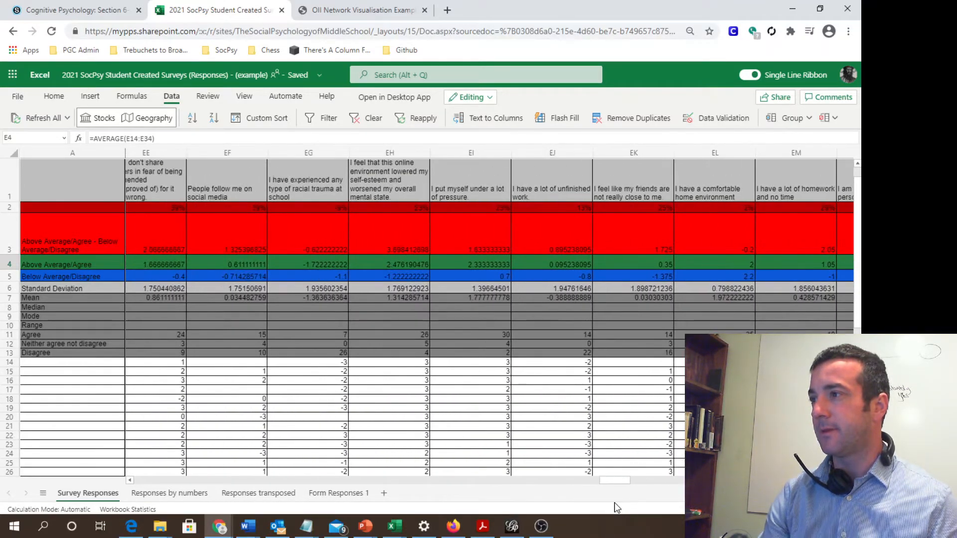
left_click(390, 152)
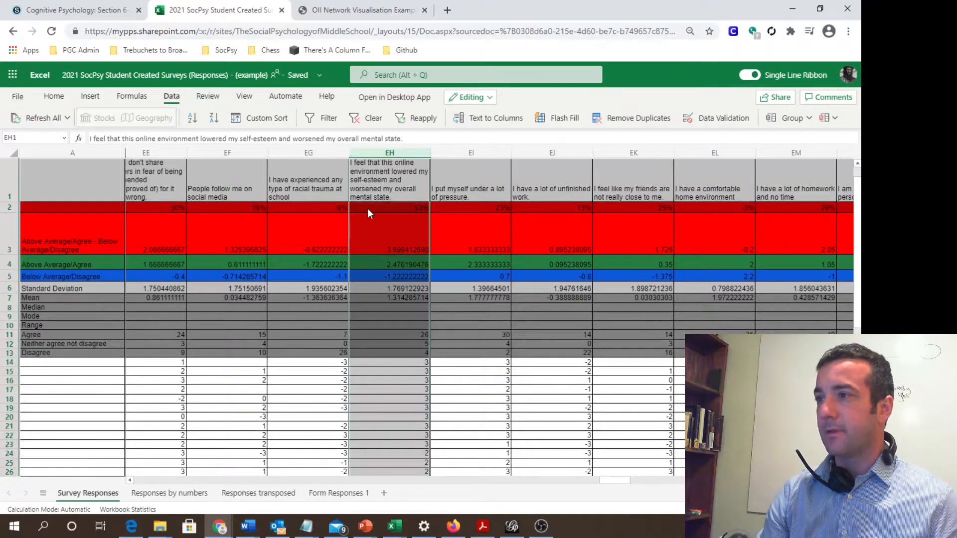
left_click(370, 261)
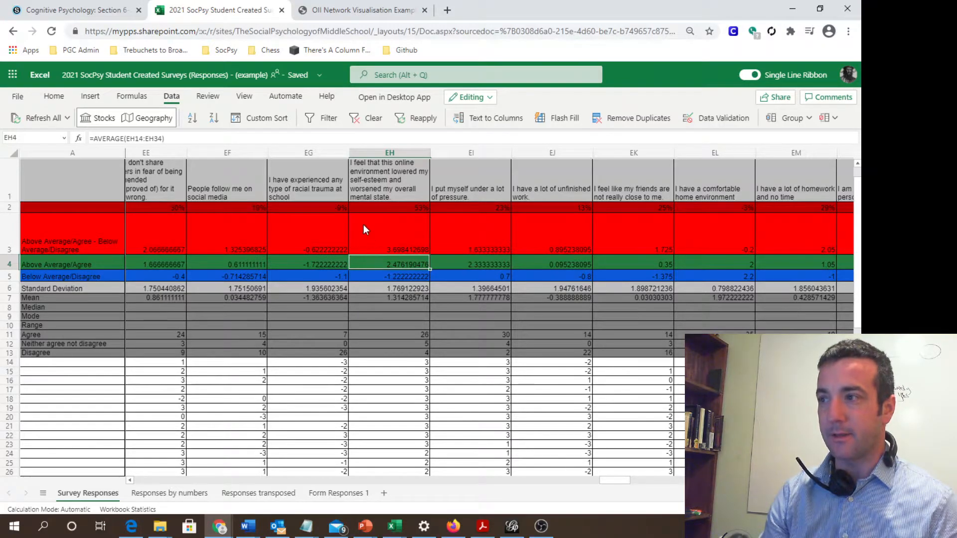
left_click(376, 275)
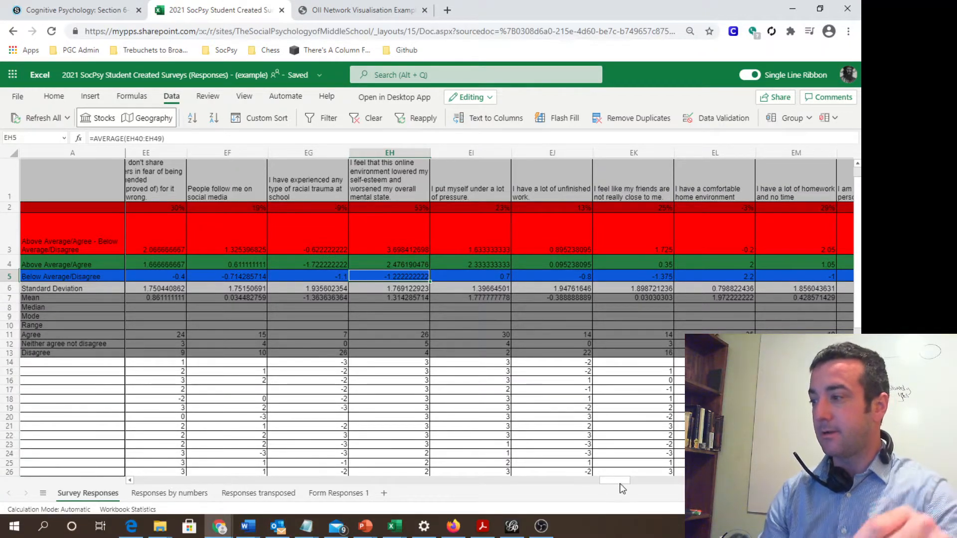
- Select question columns D through FQ and set up a custom sort with left-to-right orientation
left_click_drag(621, 481, 744, 481)
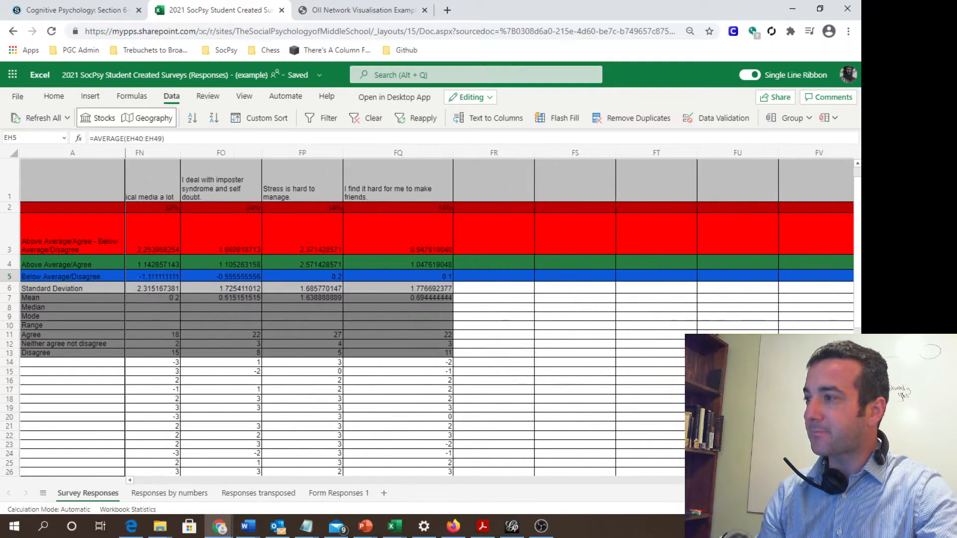
left_click(397, 155)
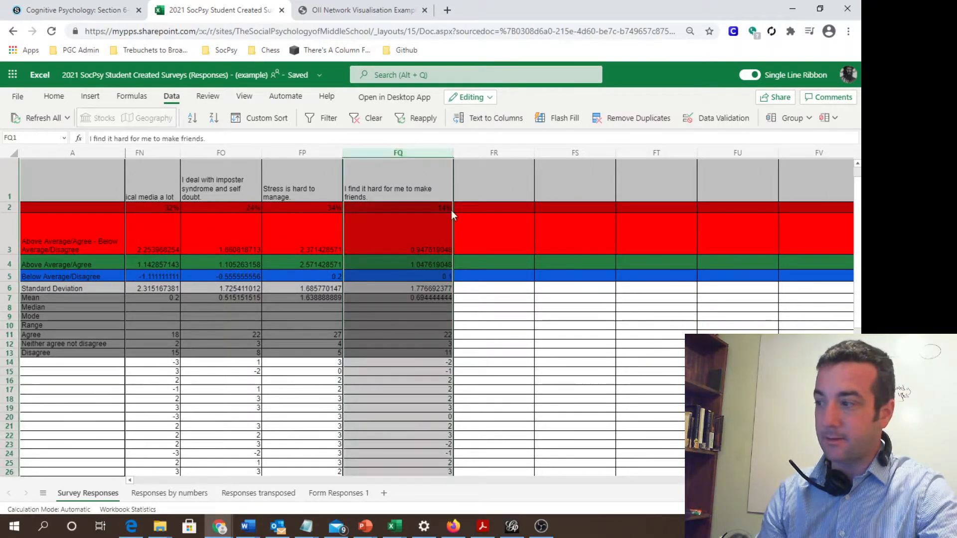
left_click_drag(742, 481, 627, 482)
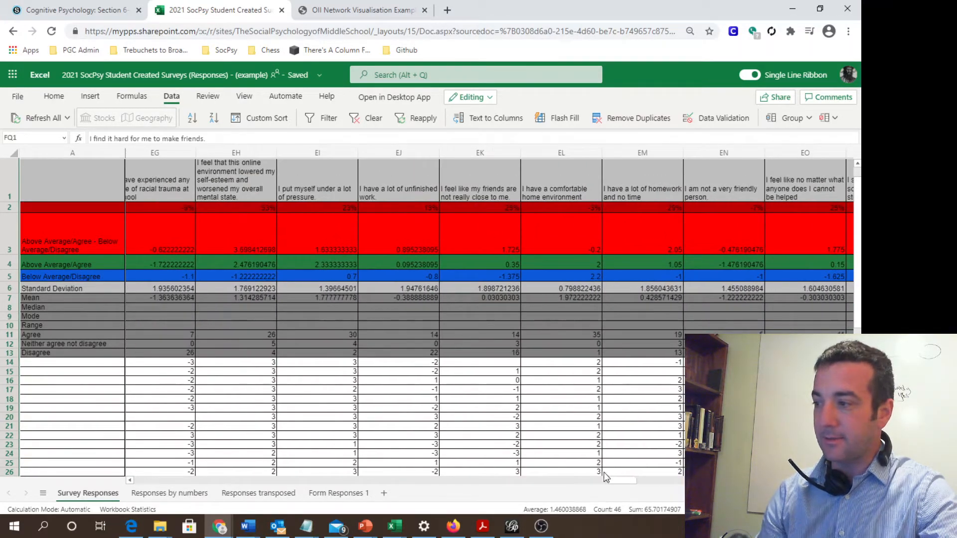
left_click_drag(621, 482, 141, 482)
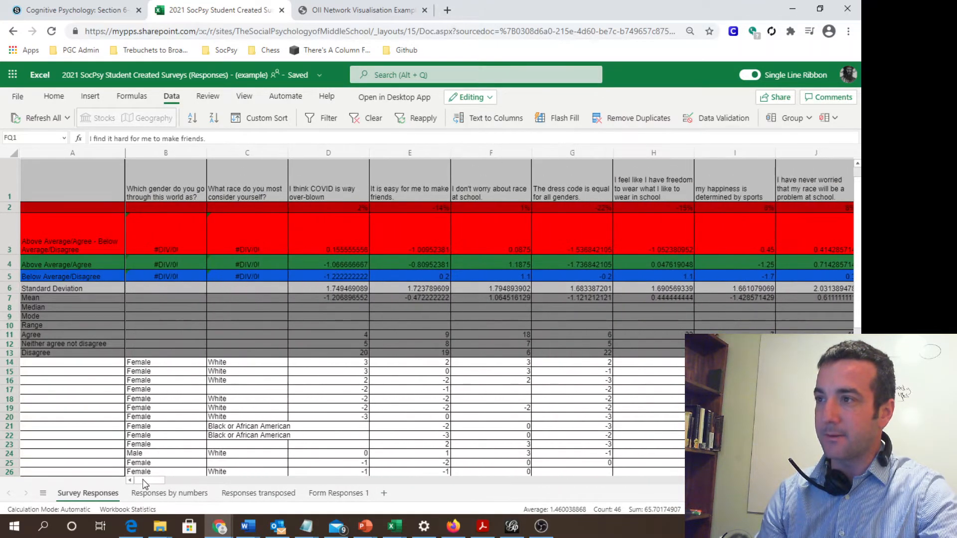
left_click(327, 155, "shift")
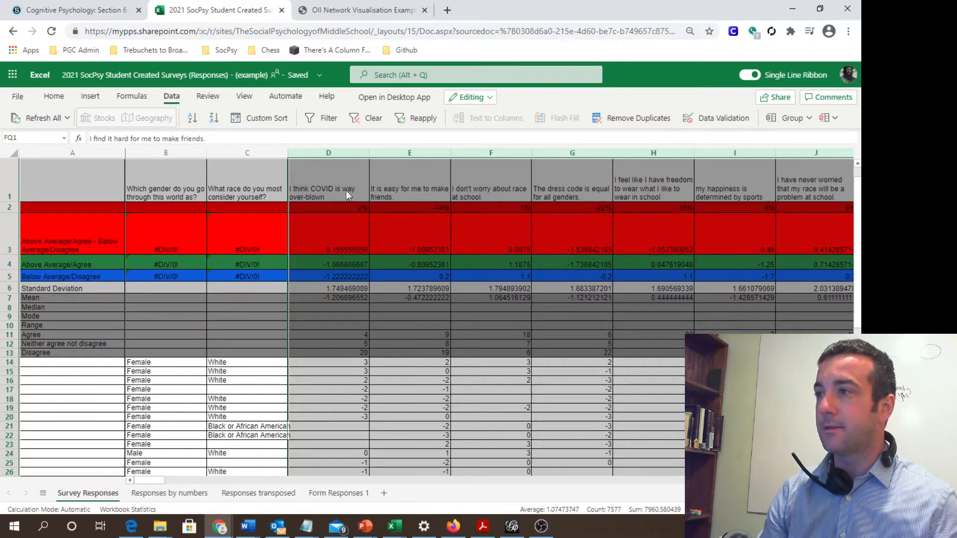
left_click(262, 120)
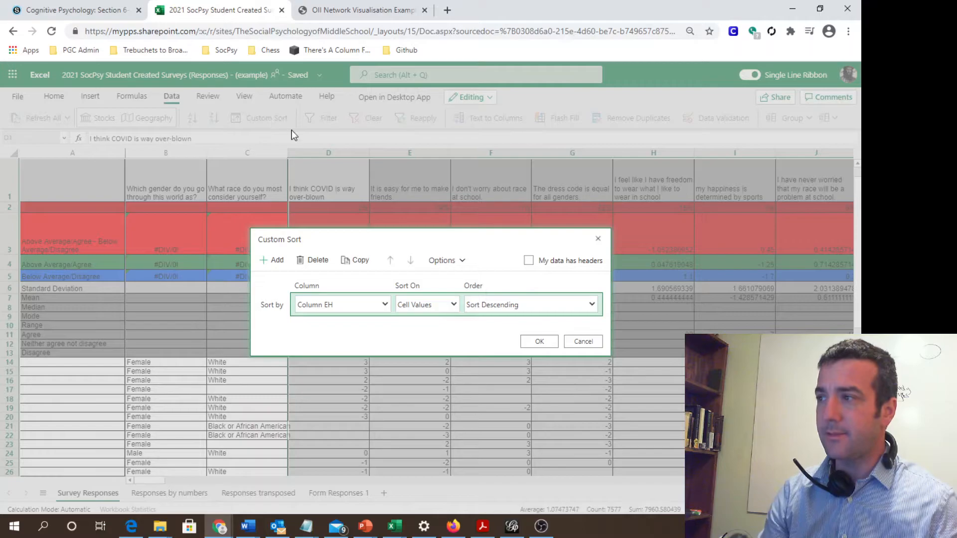
left_click(444, 260)
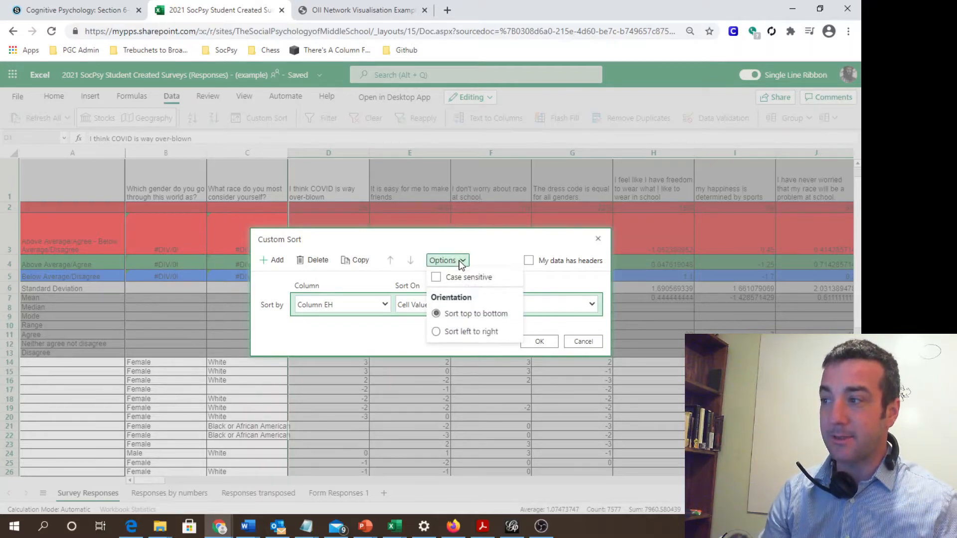
left_click(475, 333)
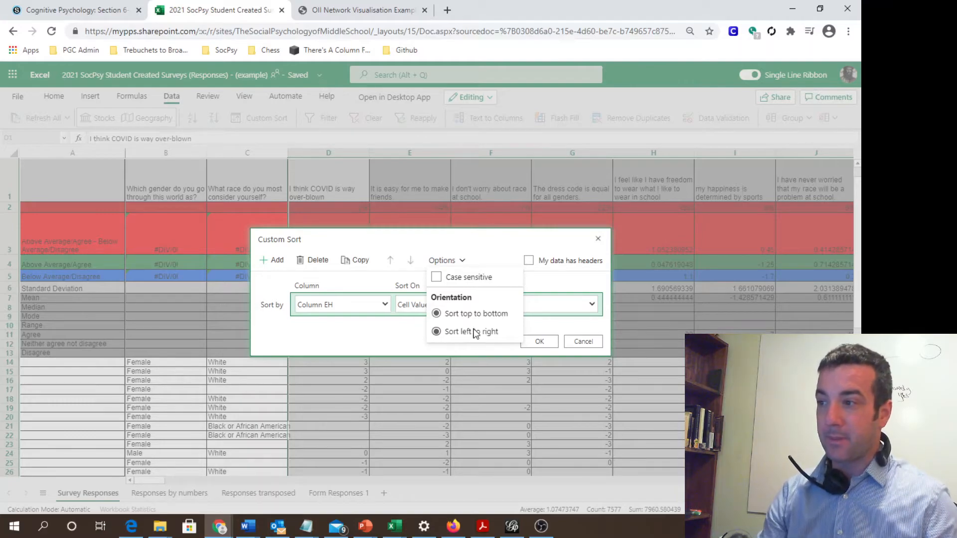
left_click(355, 286)
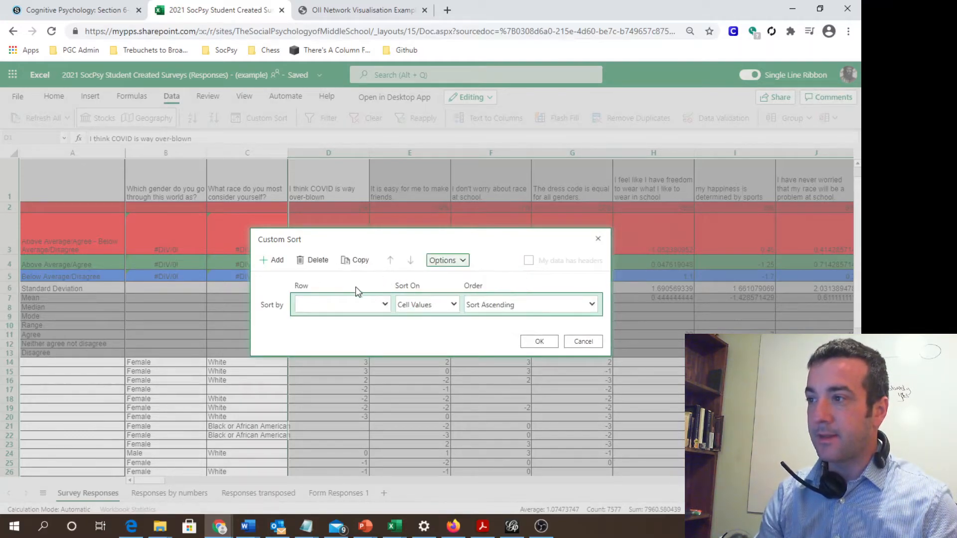
- Sort the selected question columns by the cell values of Row 3 in descending order
left_click(385, 304)
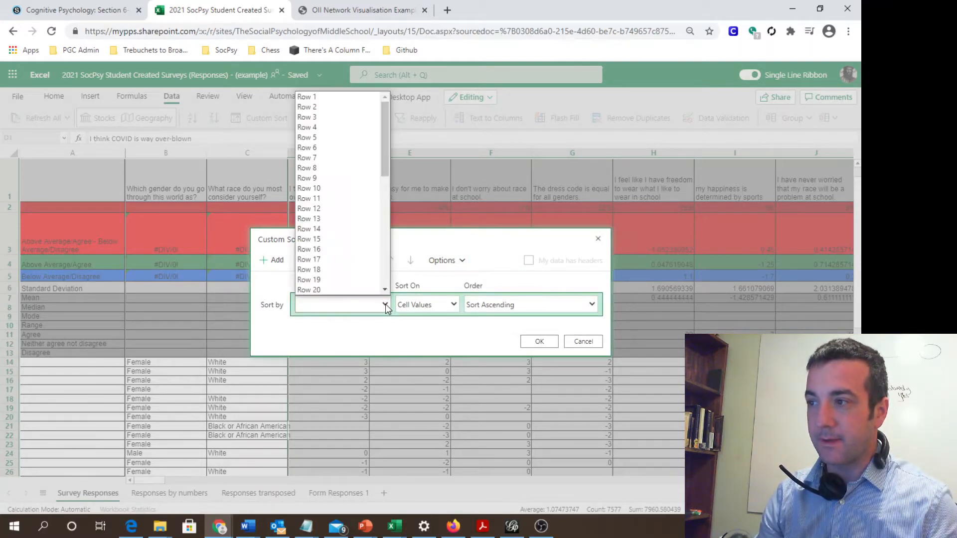
left_click(325, 116)
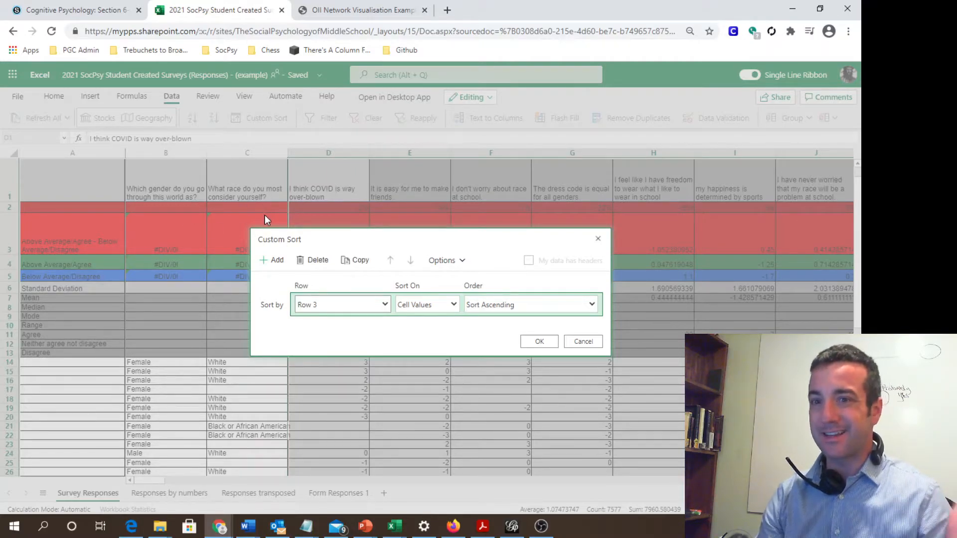
left_click(501, 305)
left_click(505, 328)
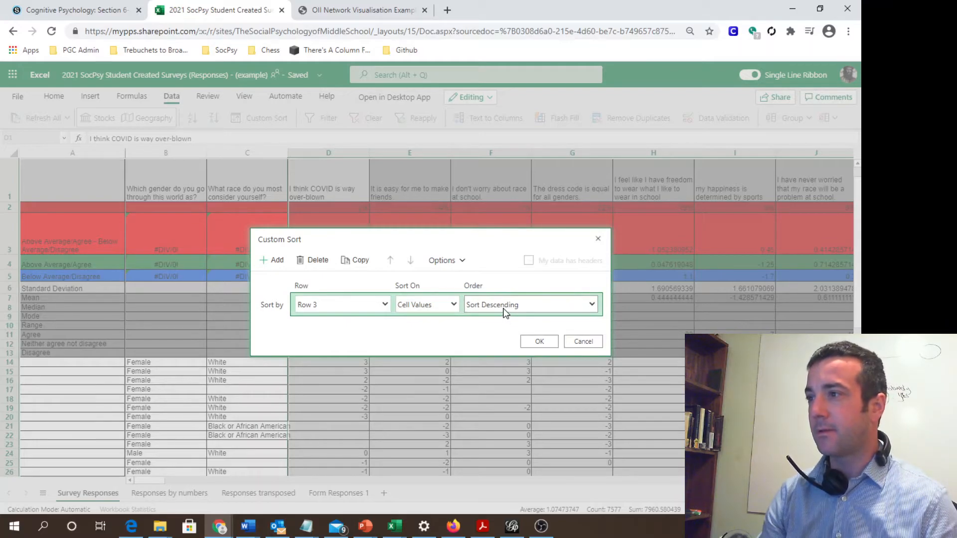
left_click(539, 341)
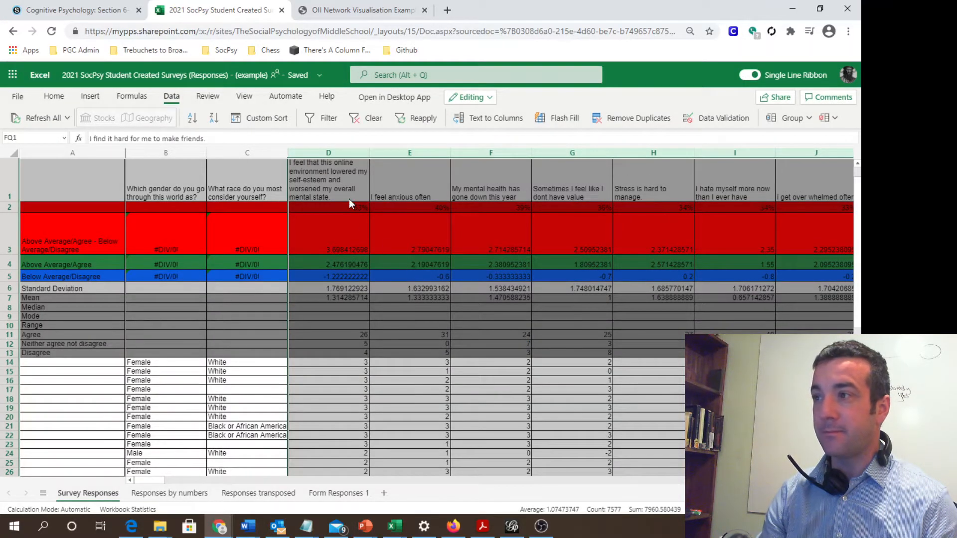
- Examine the row 3 group differences for the first sorted questions, on self-esteem in column D and anxiety in column E
left_click(334, 218)
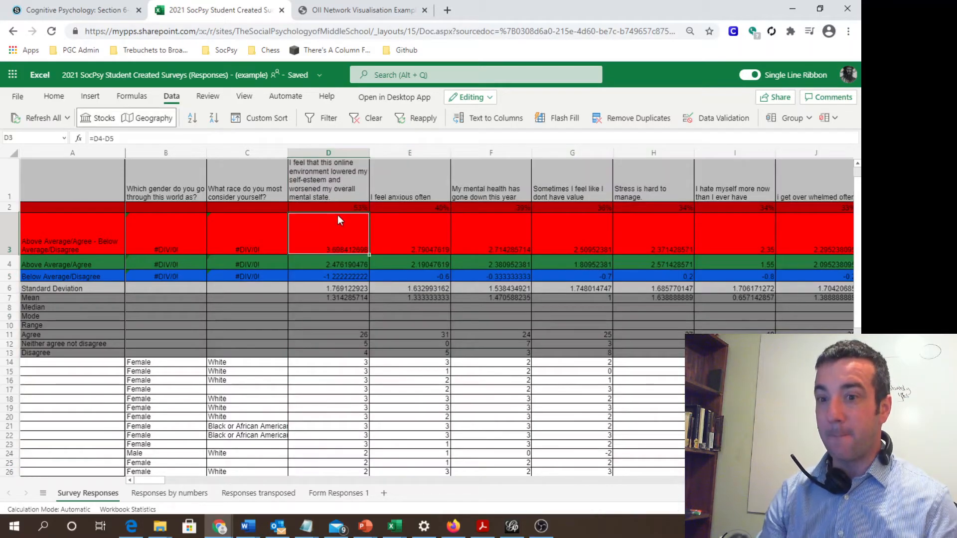
left_click(339, 189)
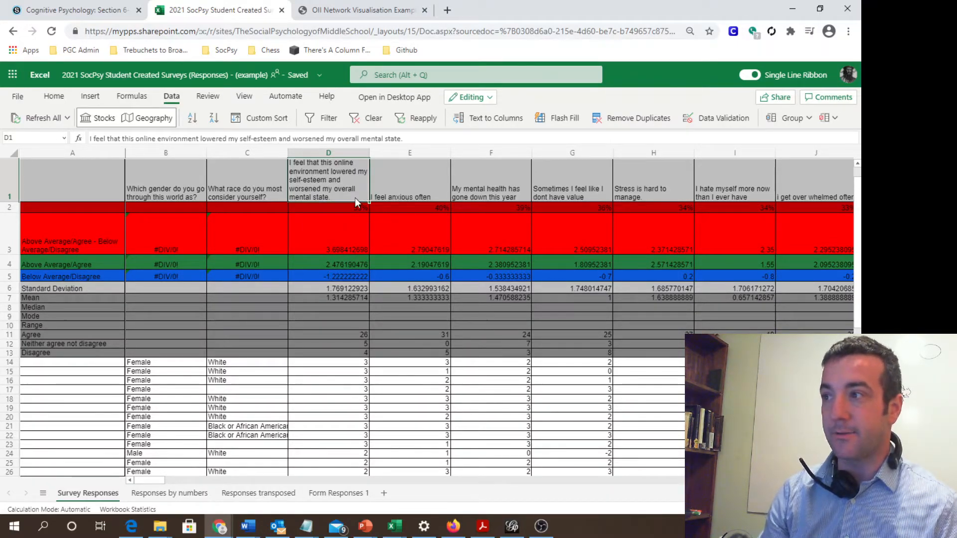
left_click(412, 232)
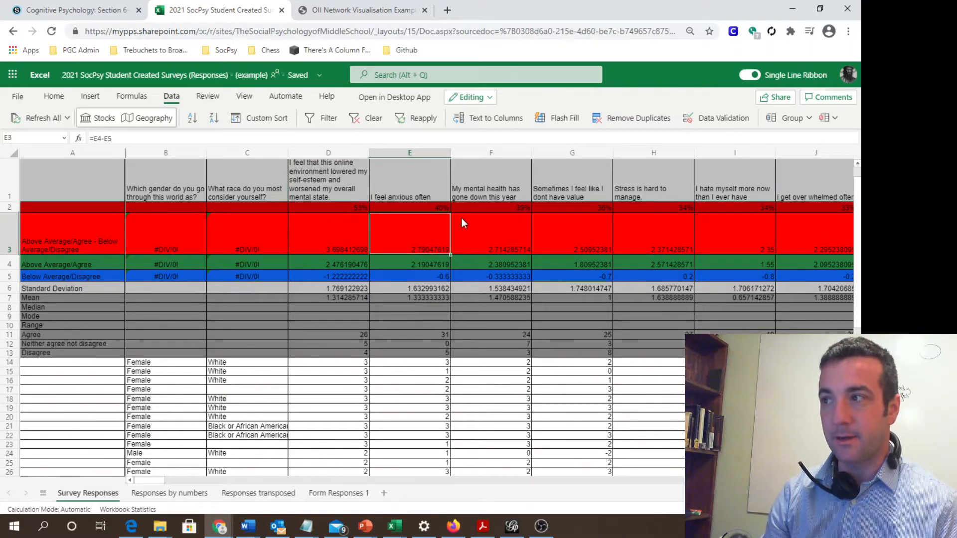
- Enlarge the sheet and read the top-ranked question headers in row 1 from column E through column H
left_click(375, 198)
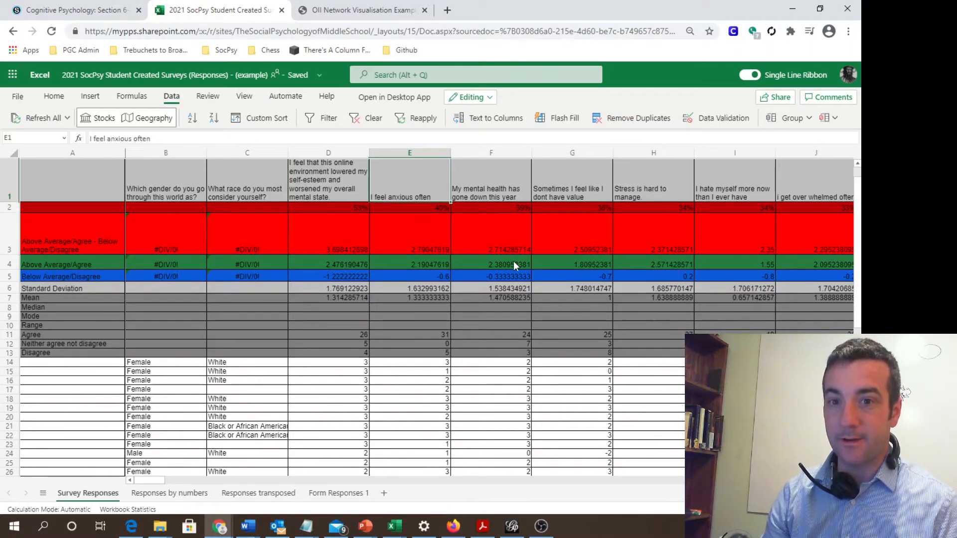
scroll(488, 249, "up", 4, "ctrl")
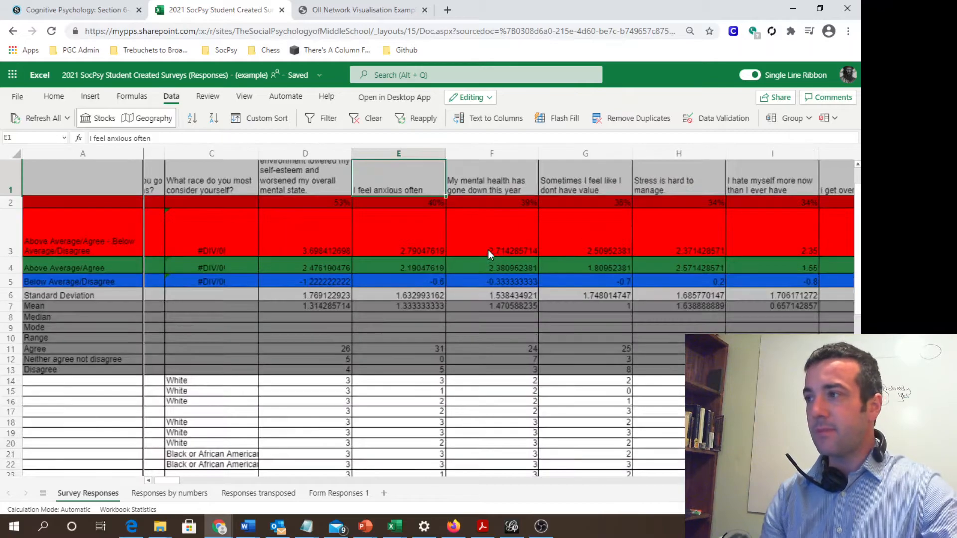
scroll(488, 250, "up", 3, "ctrl")
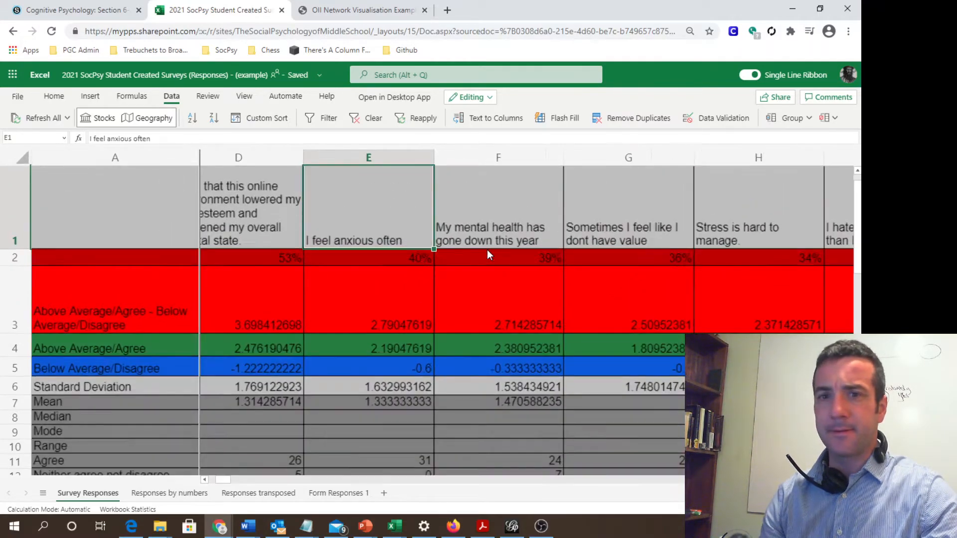
left_click(486, 250)
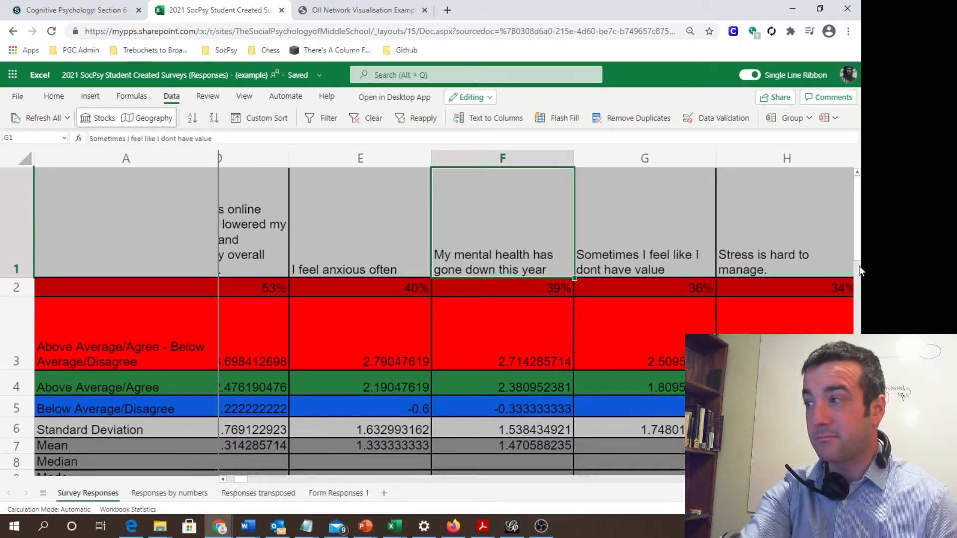
key("Right")
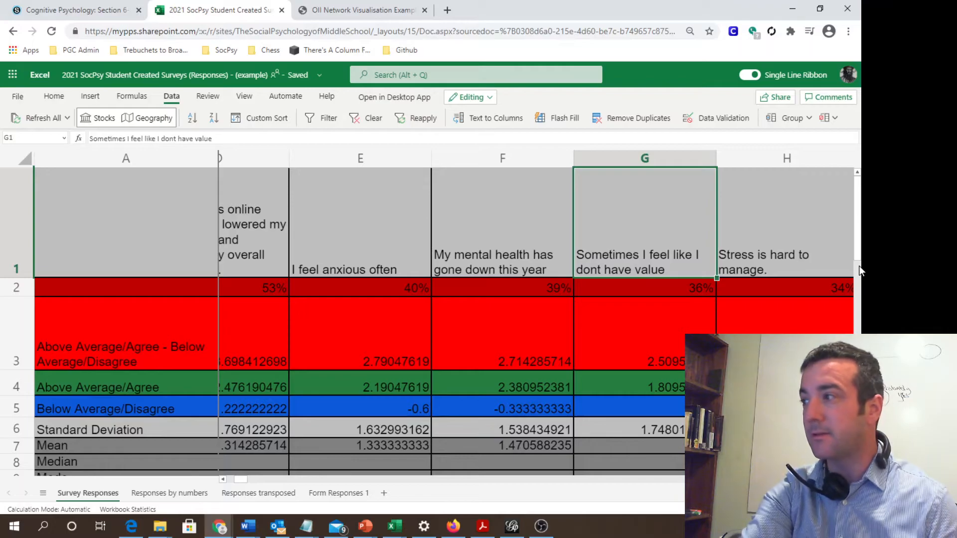
key("Right")
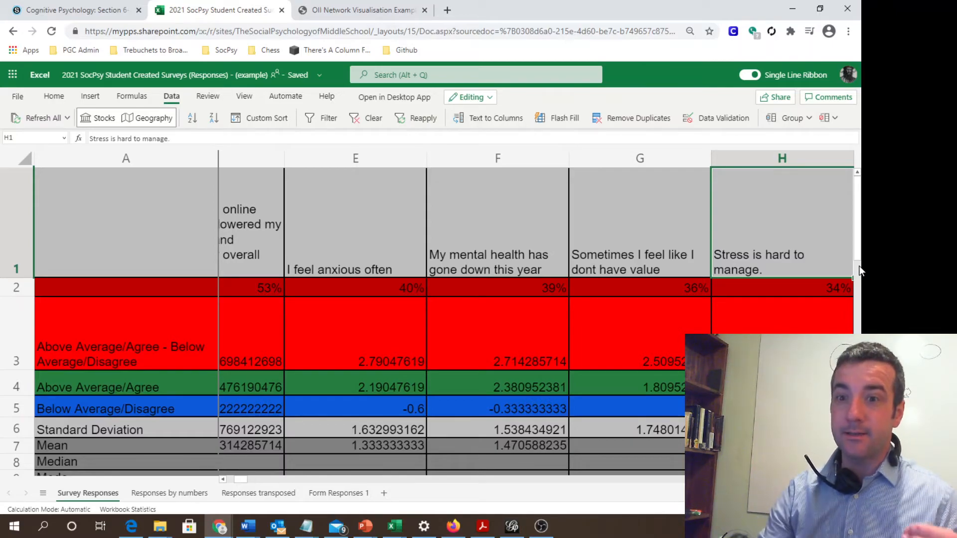
- Switch to the network visualisation, return to the full network and inspect the "Without being able to relax, I stress out more easily" node
left_click(363, 15)
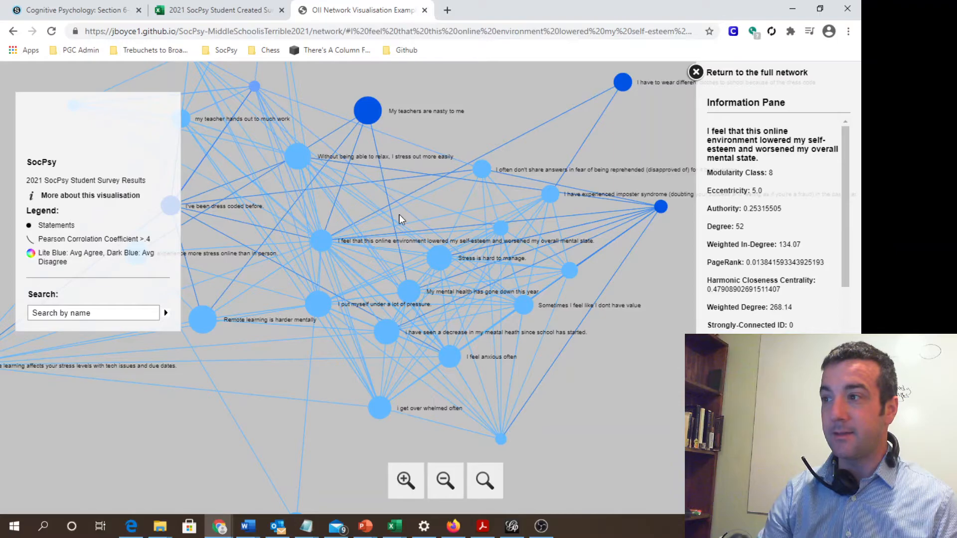
scroll(369, 203, "down", 2)
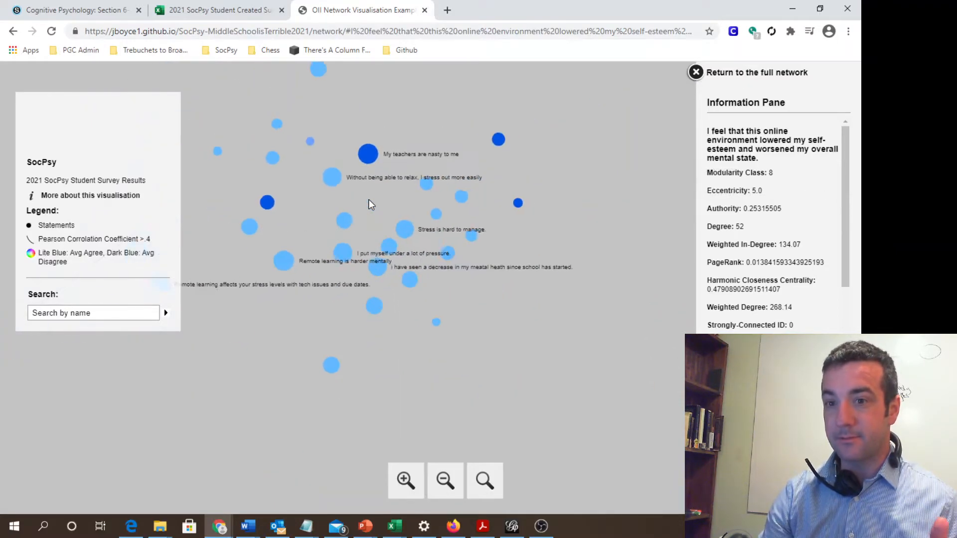
left_click(697, 72)
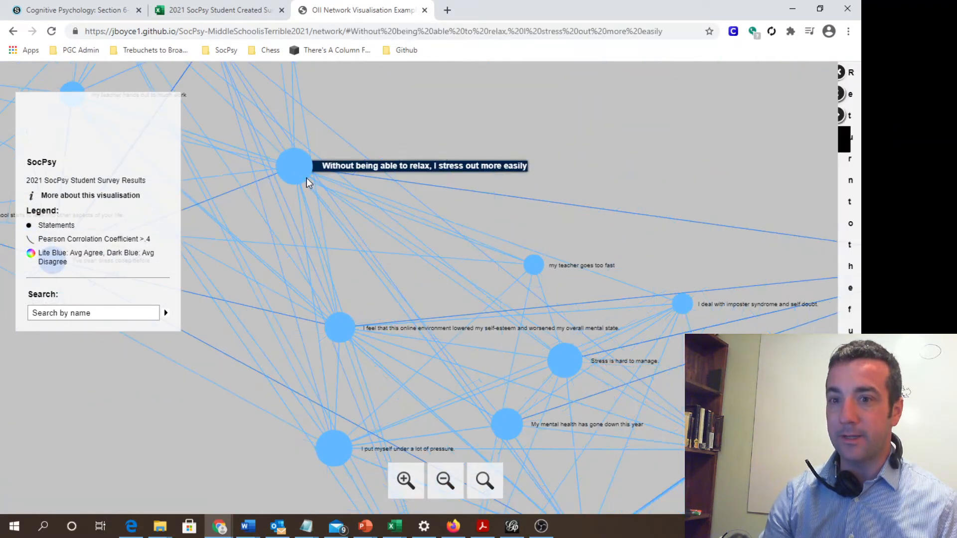
left_click(307, 178)
- Switch back to the survey workbook in Excel and read the ranked question headers in columns I through L
left_click(222, 10)
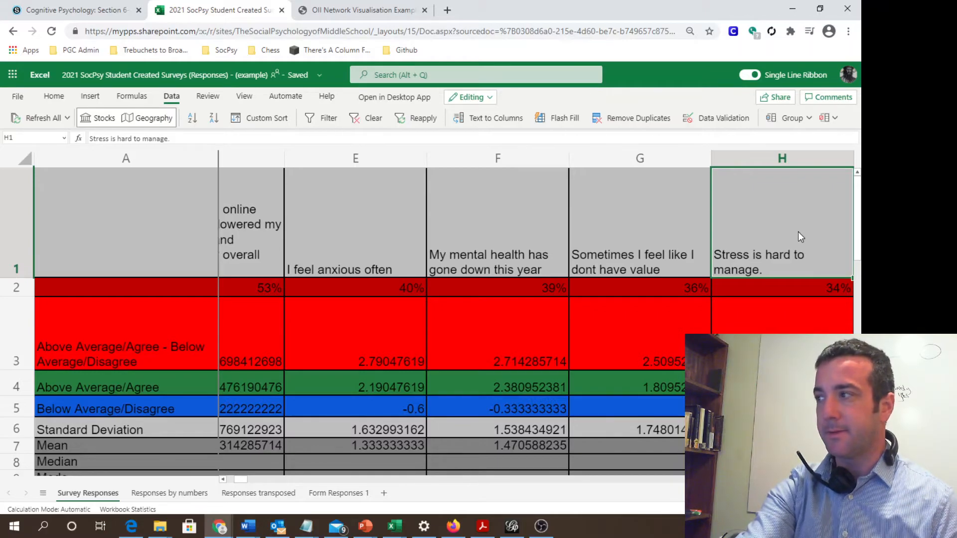
key("Right")
key("Right")
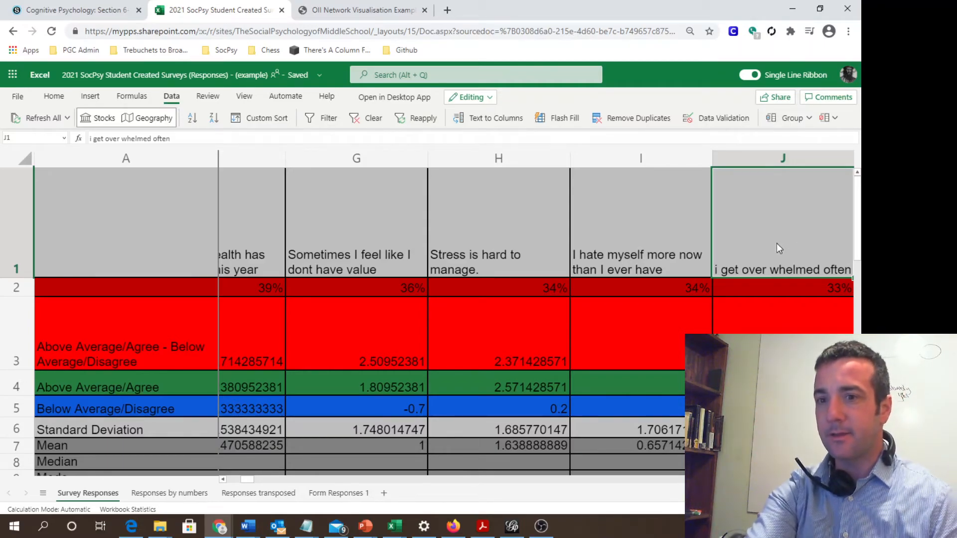
key("Right")
key("Right")
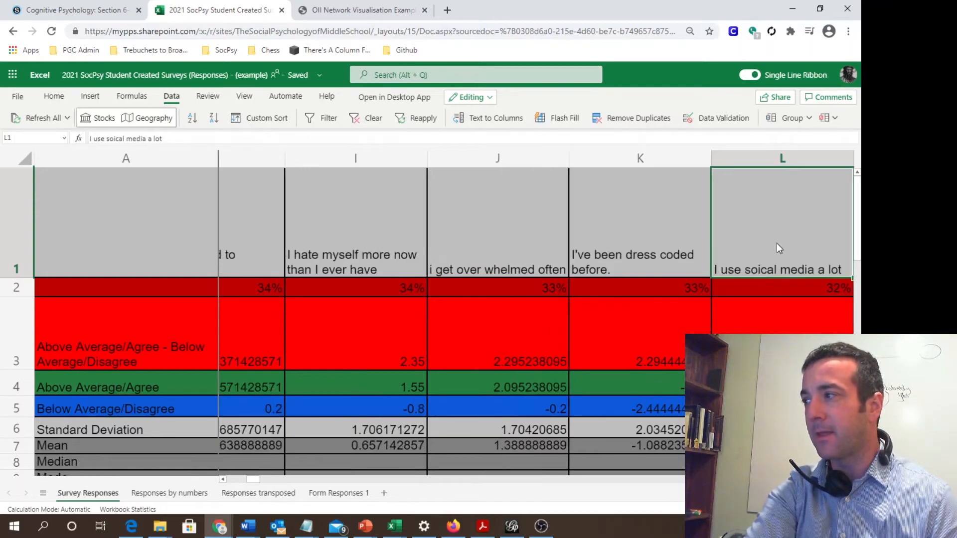
key("Left")
key("Left")
key("Left")
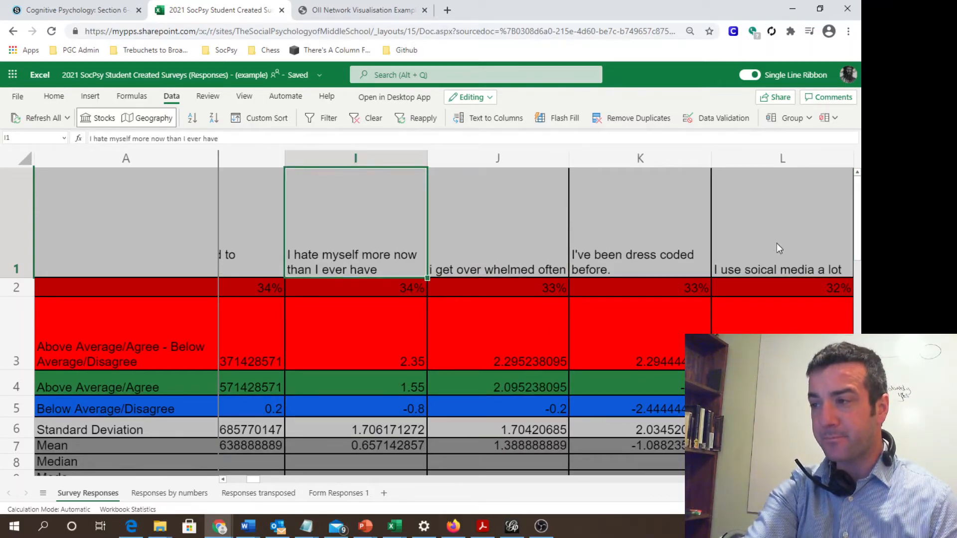
- Continue through the ranked question headers in row 1 up to the homework stress question in column Q
key("Right")
key("Right")
key("Right")
key("Right")
key("Right")
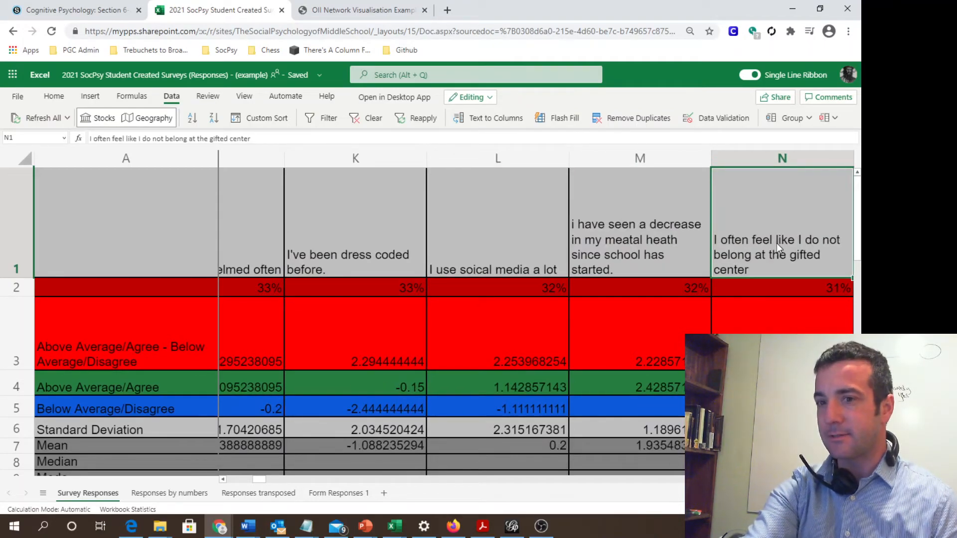
key("Right")
key("Right")
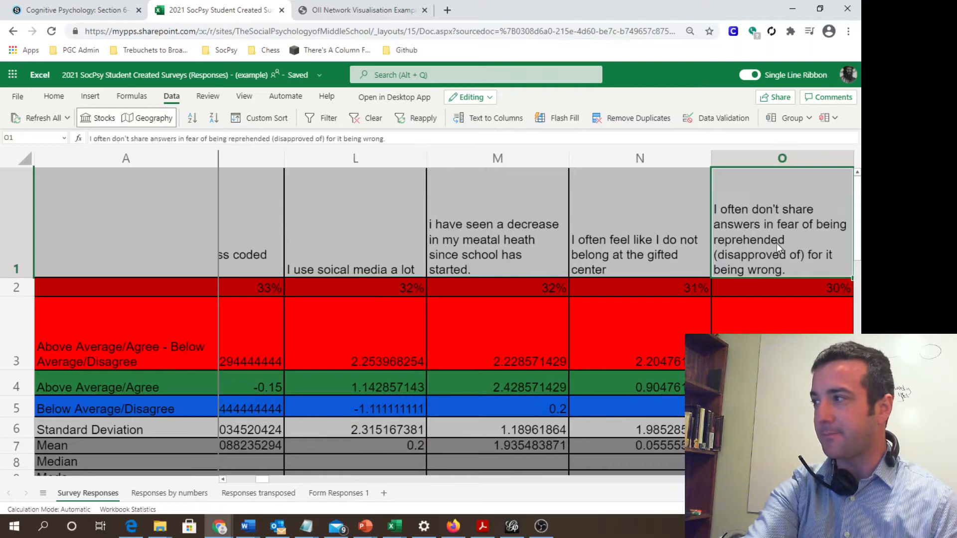
key("Right")
key("Right")
key("Right")
key("Right")
key("Right")
key("Right")
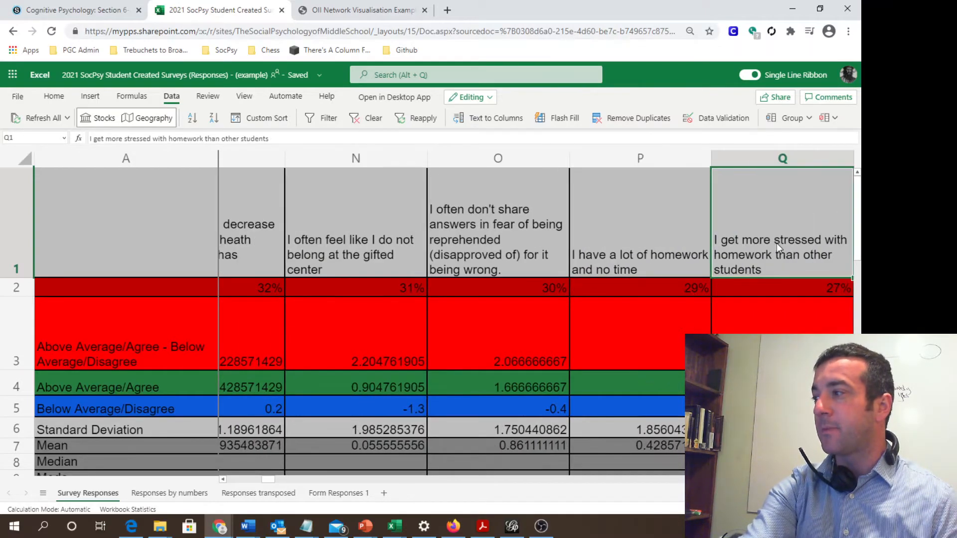
- Examine the ranked question headers beyond column Q, up to the school building question in column Z
key("Right")
key("Right")
key("Right")
key("Right")
key("Right")
key("Right")
key("Right")
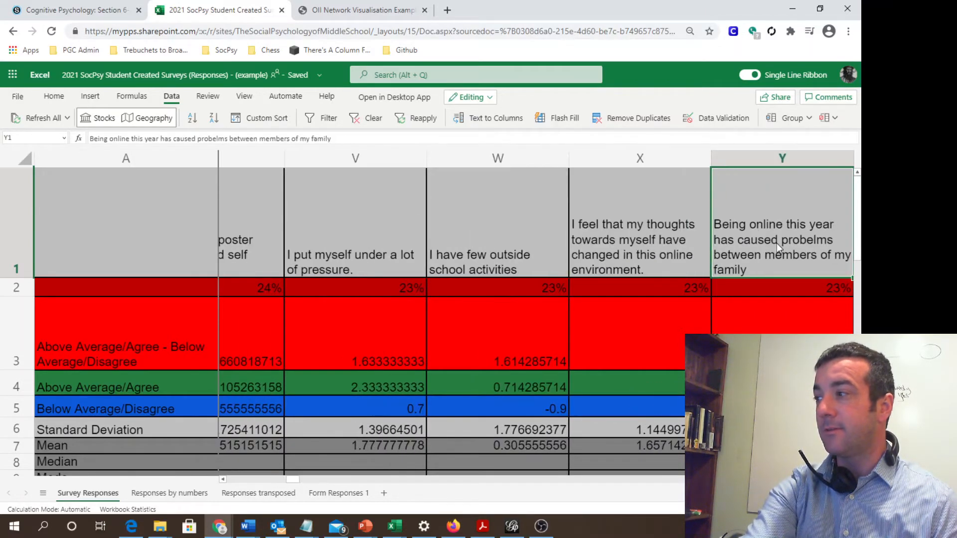
key("Left")
key("Left")
key("Left")
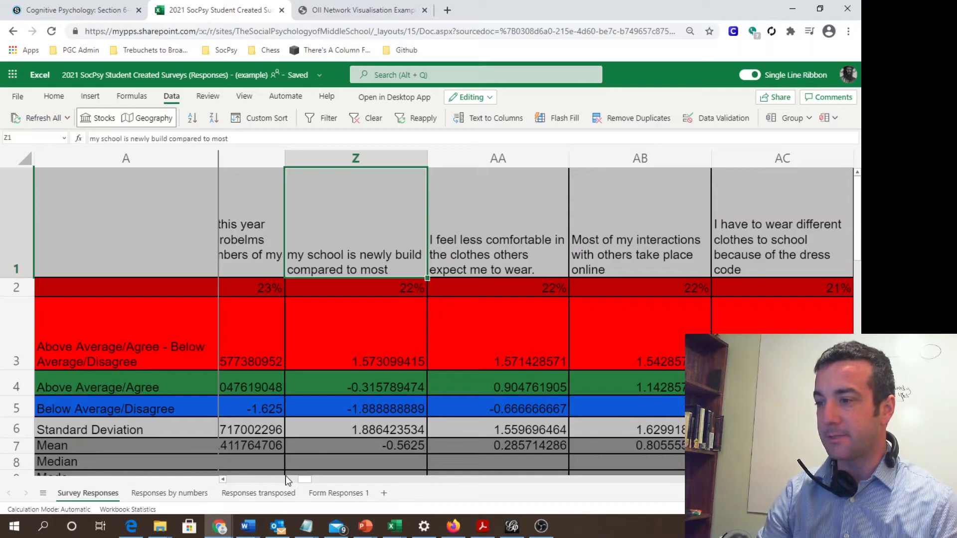
- Review the top-ranked self-esteem question in D1 and the question about family money in AZ1
left_click_drag(304, 482, 229, 482)
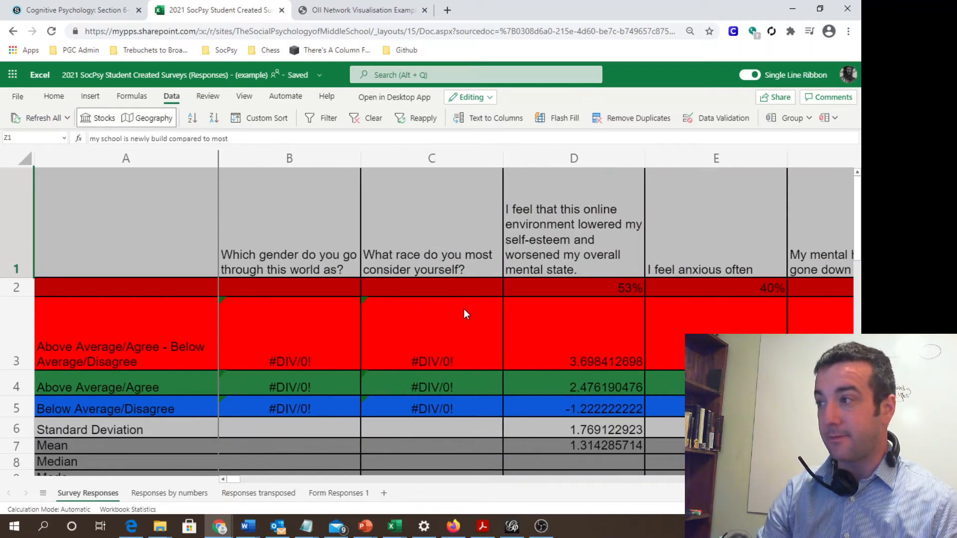
left_click(547, 257)
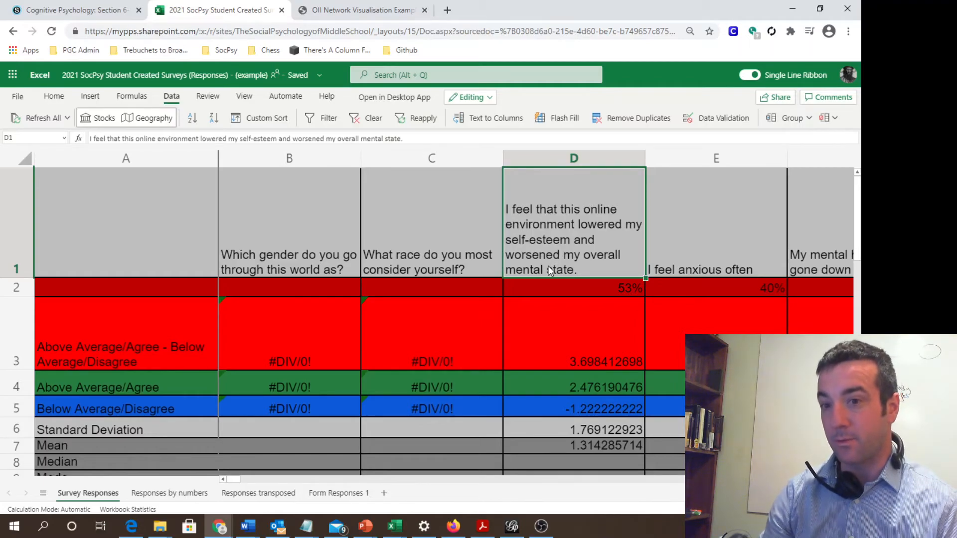
left_click_drag(237, 482, 390, 492)
left_click(400, 241)
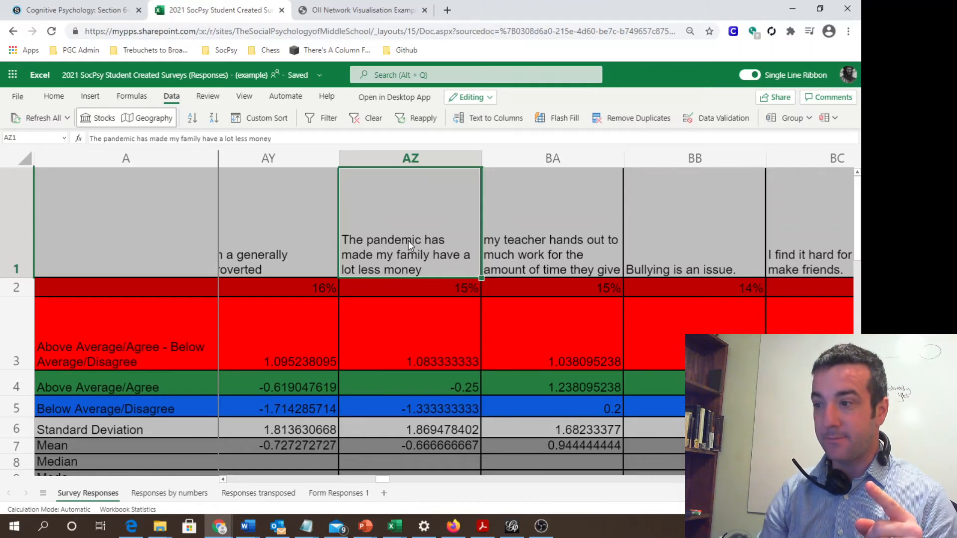
- Go to the end of the ranking and examine the "I enjoy online school" question's percentage in FQ2 and agree-group average in FQ4
left_click_drag(384, 479, 673, 486)
scroll(452, 322, "right", 20)
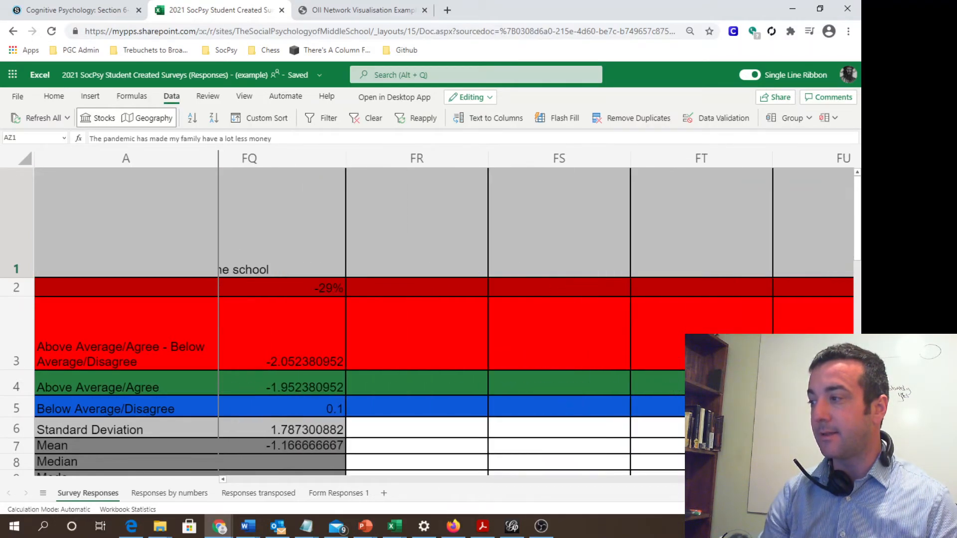
scroll(451, 322, "left", 20)
scroll(451, 321, "right", 4)
scroll(724, 302, "right", 4)
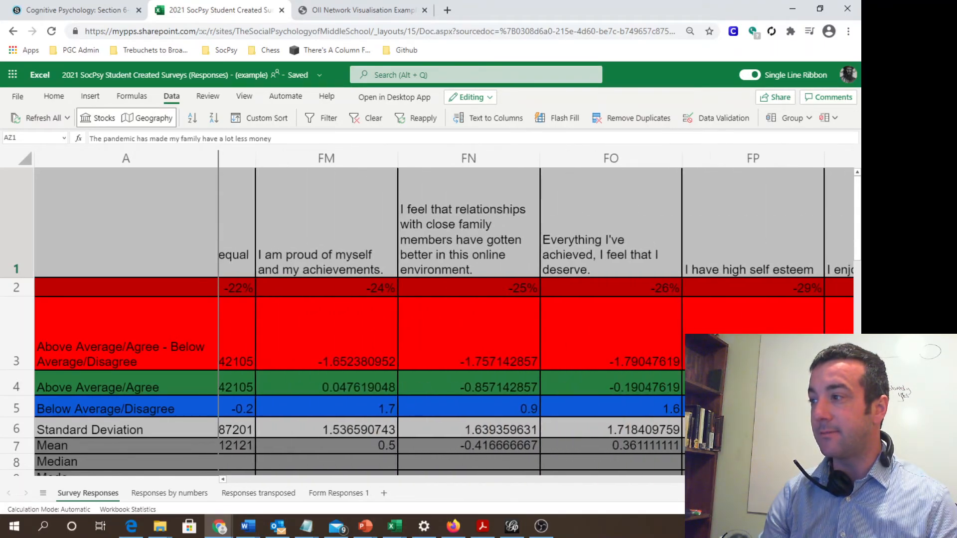
left_click(805, 292)
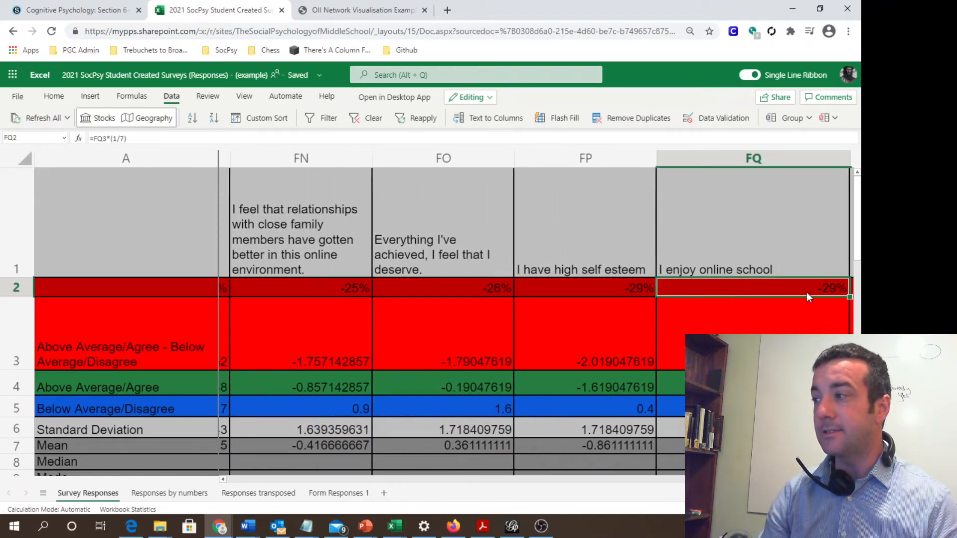
key("Right")
key("Left")
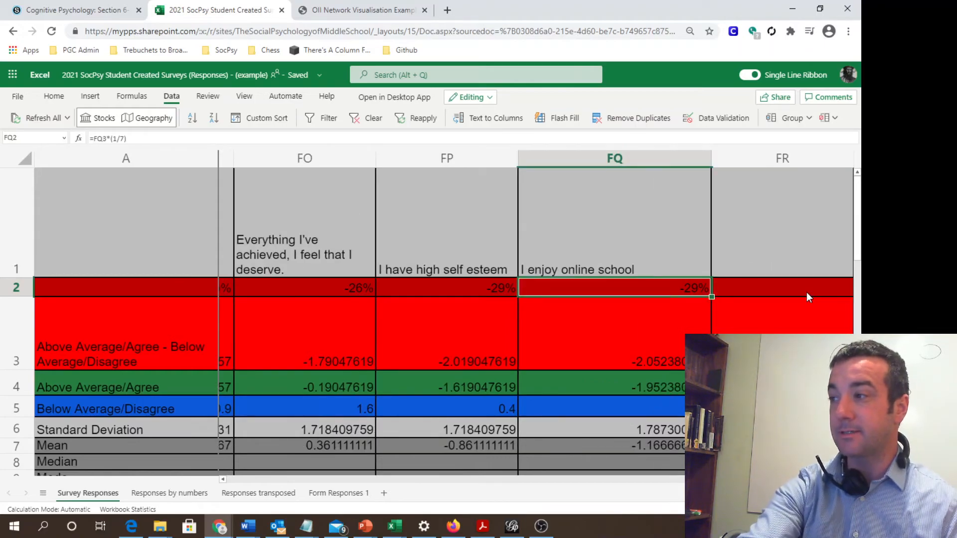
key("Up")
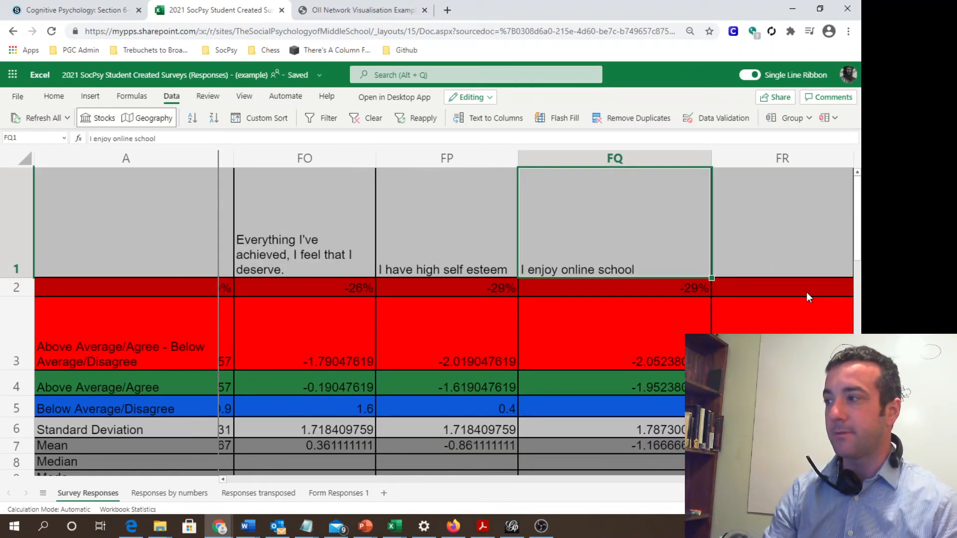
left_click(636, 388)
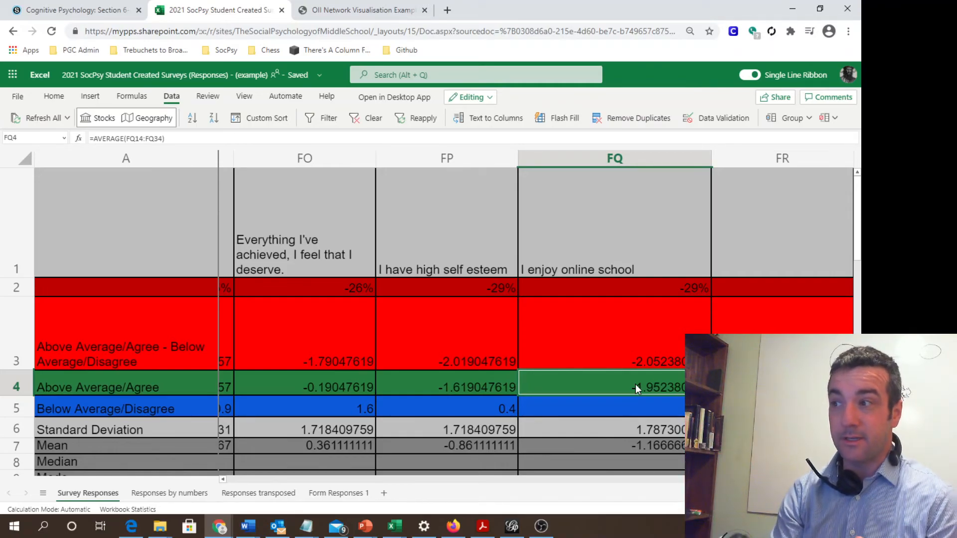
left_click(551, 245)
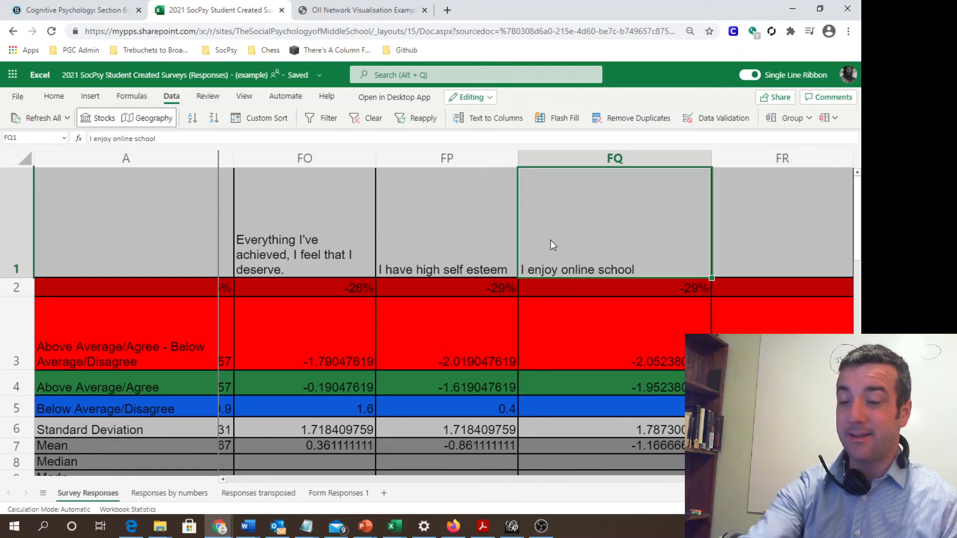
- Read the lowest-ranked question headers from FP1 back to FL1 and check the dress code question's group difference in FL3
key("Left")
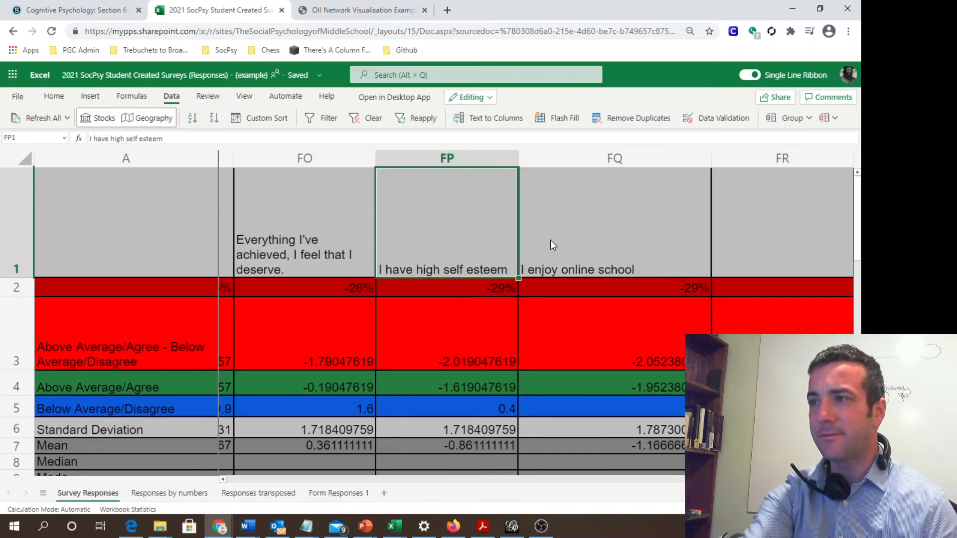
key("Left")
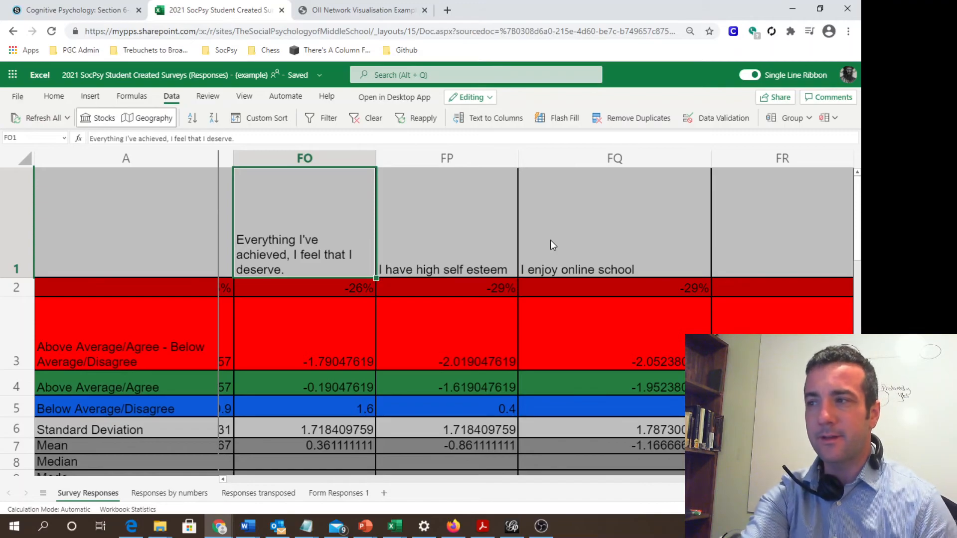
key("Left")
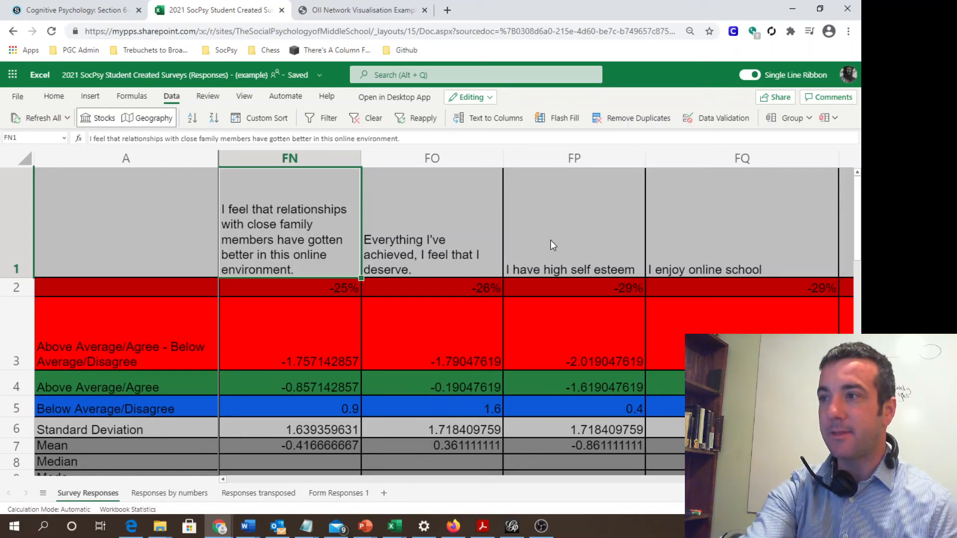
key("Left")
key("Left")
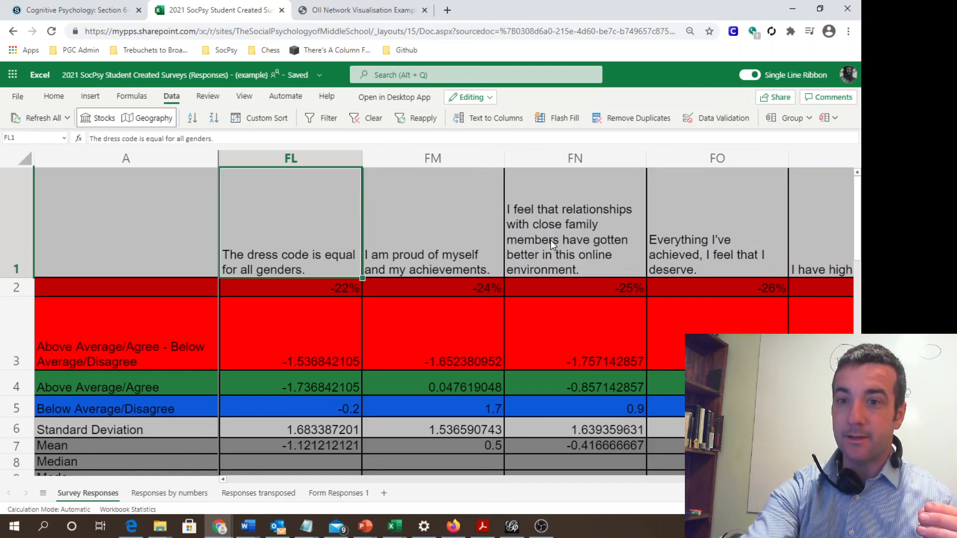
key("Down")
key("Down")
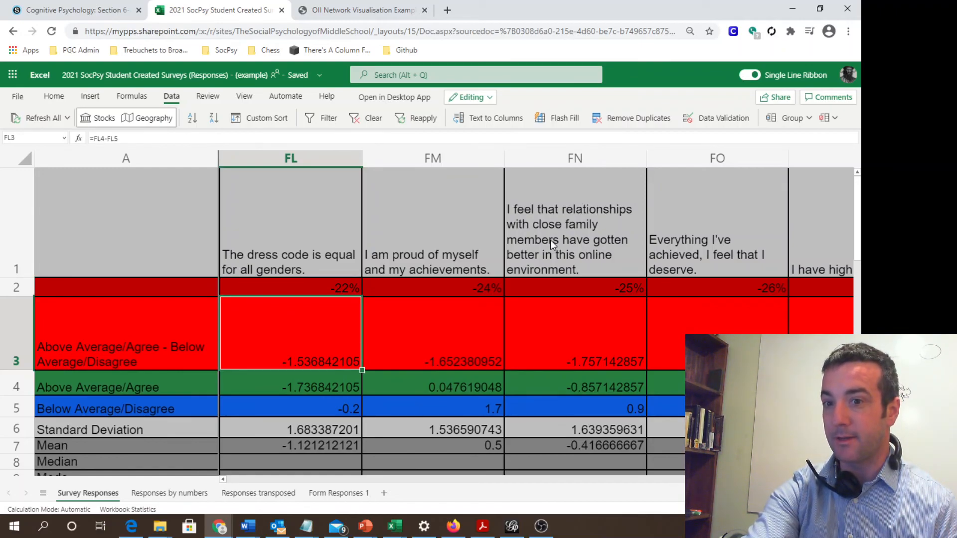
key("Up")
key("Up")
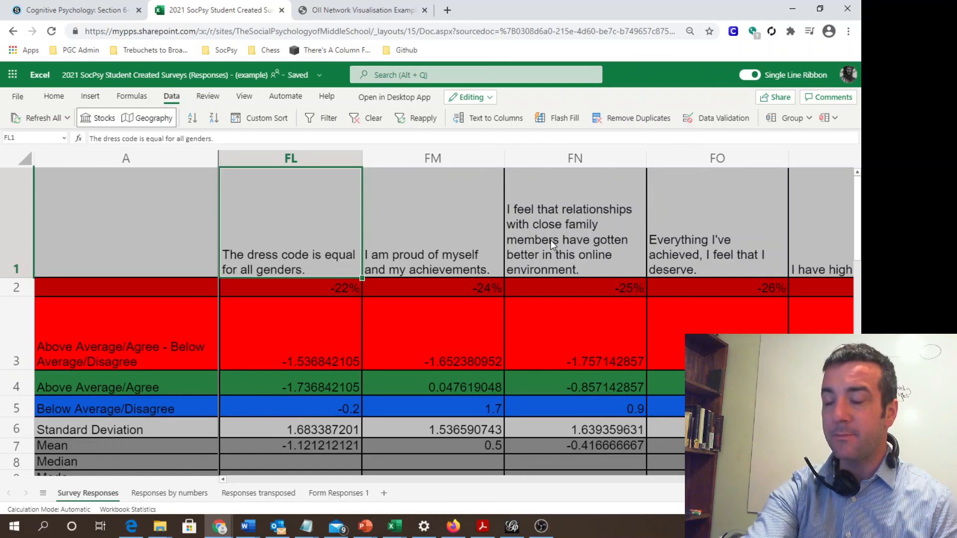